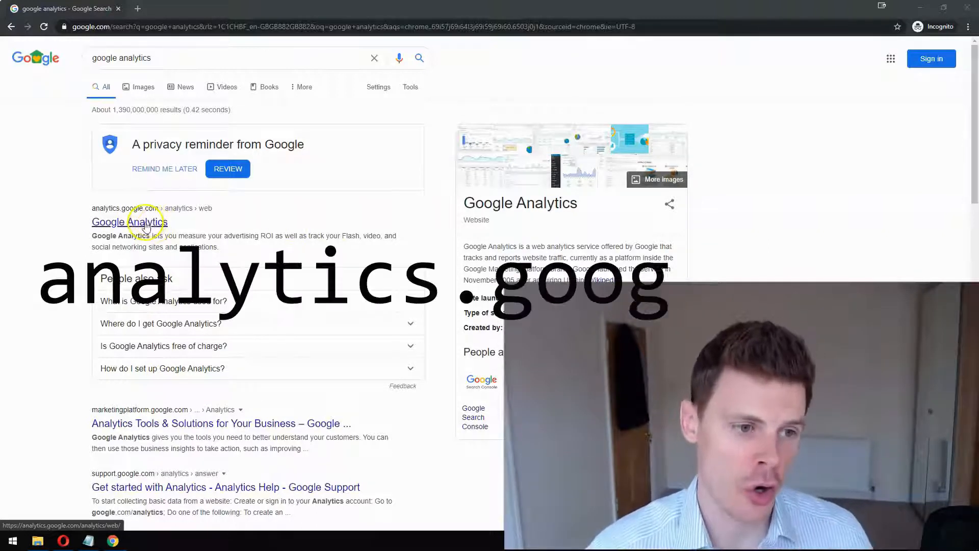
Follow the analytics.google.com link from the 'google analytics' search results
click(148, 225)
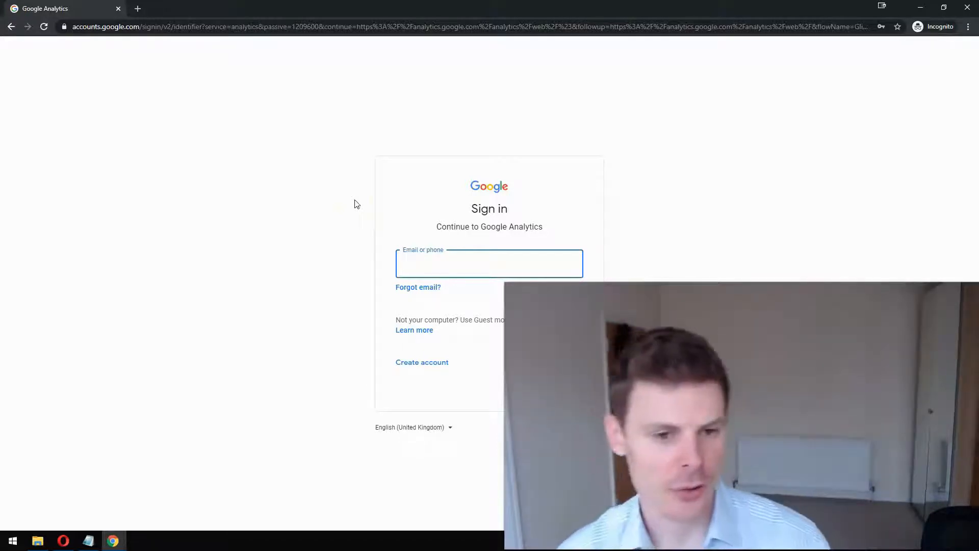
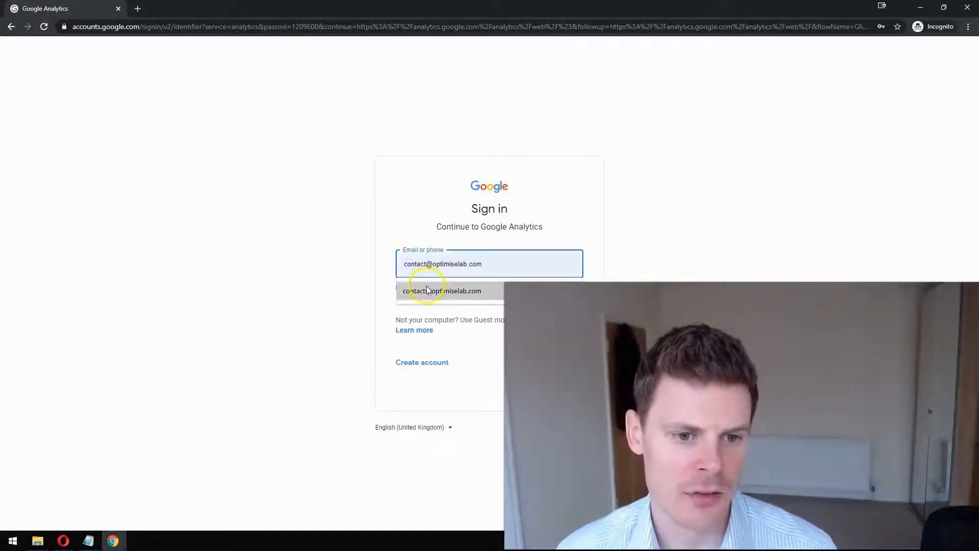
Sign in with the account's e-mail from the autofill suggestion and its password
click(427, 287)
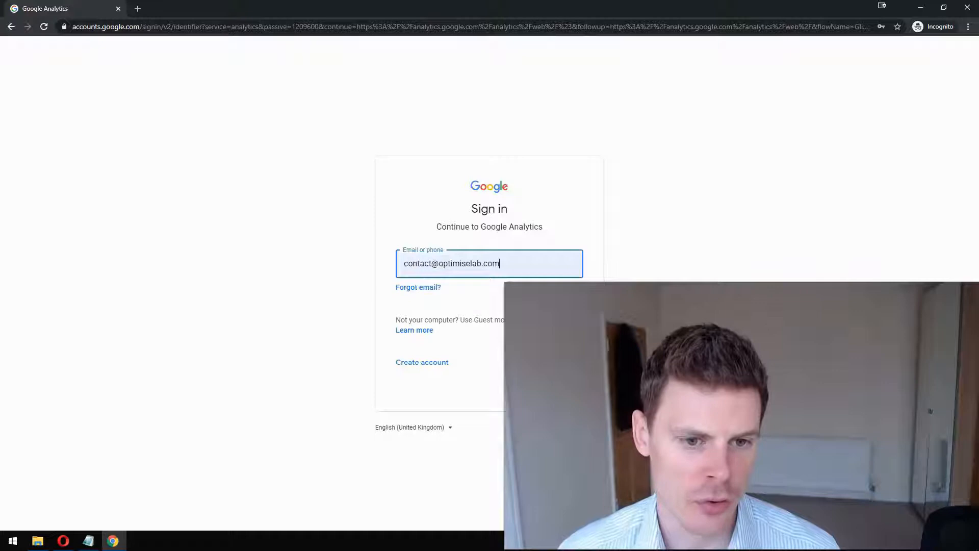
key(Return)
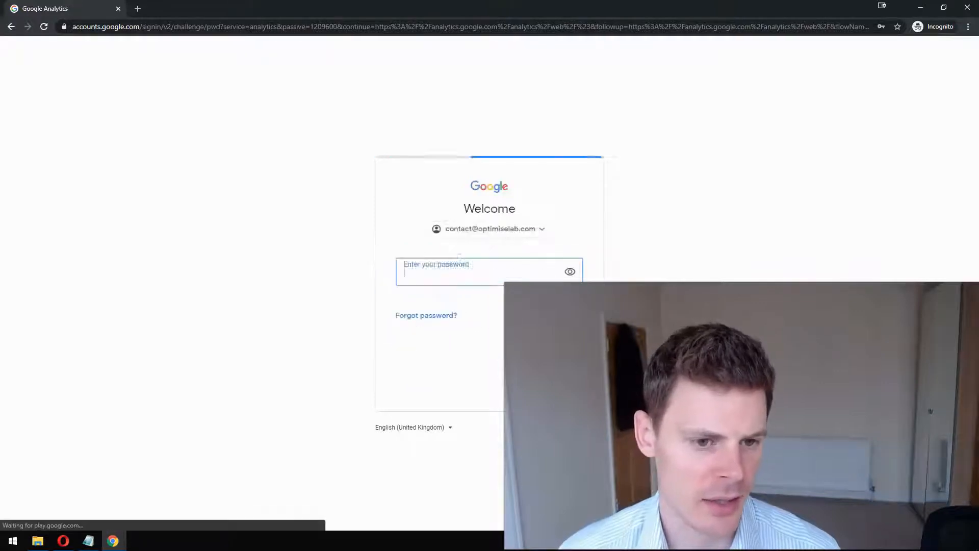
text(•••)
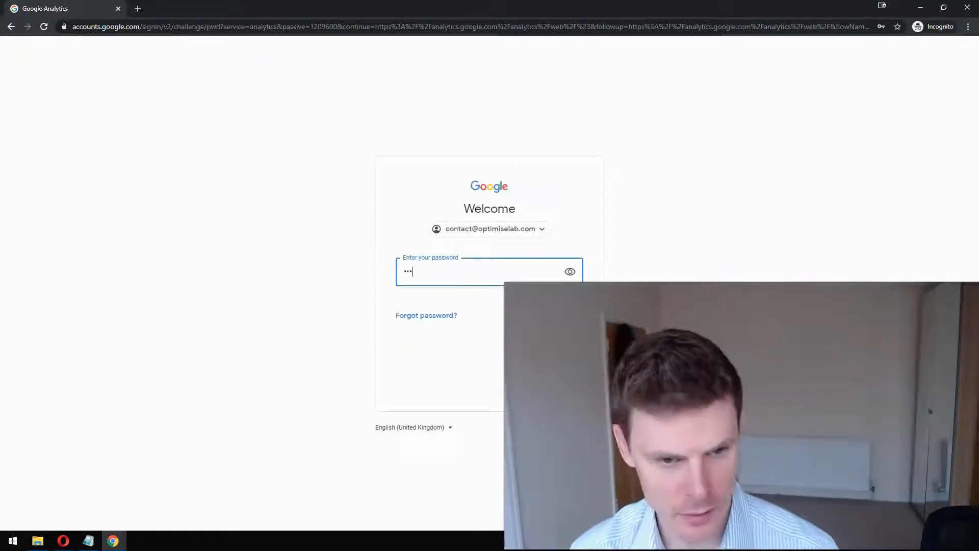
key(Return)
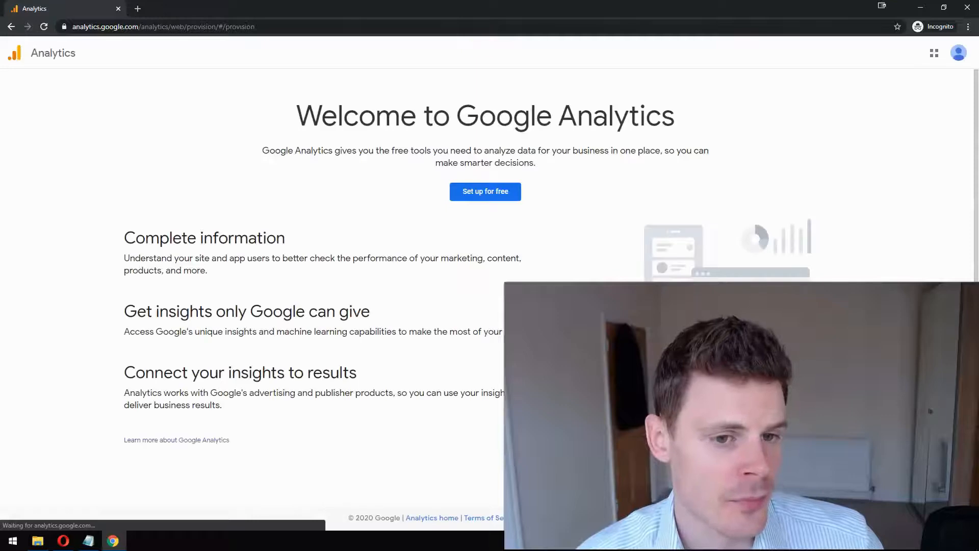
Start the free Analytics setup and name the account '360 AOK HP'
click(484, 196)
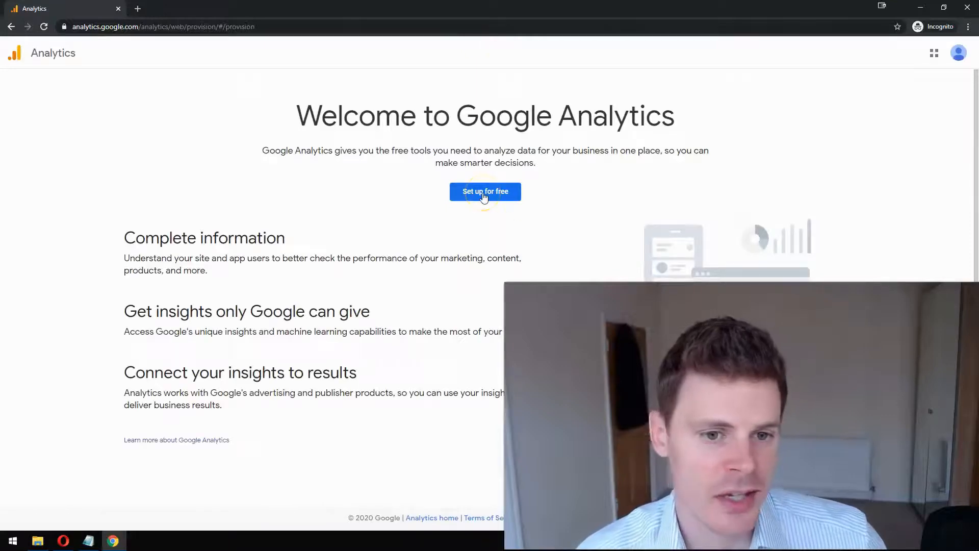
click(174, 206)
click(173, 197)
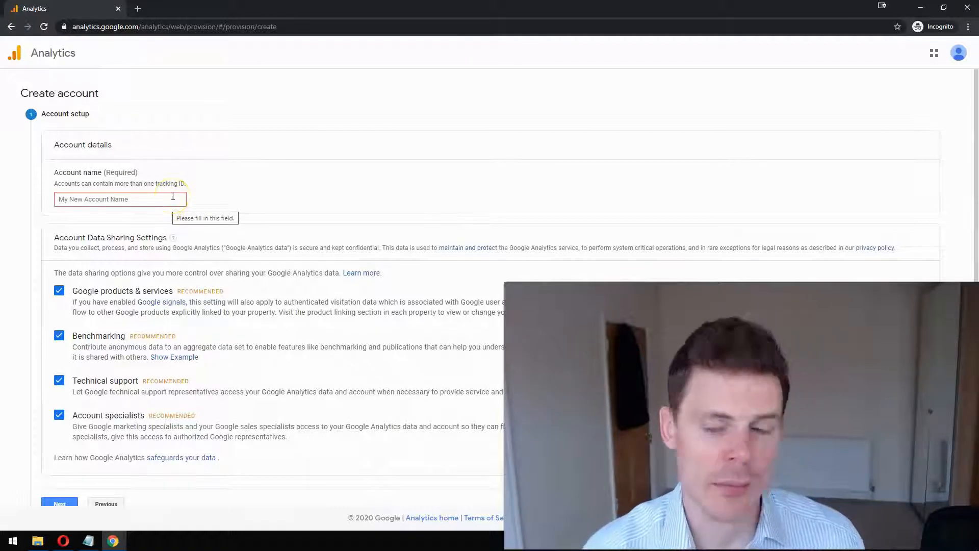
click(225, 177)
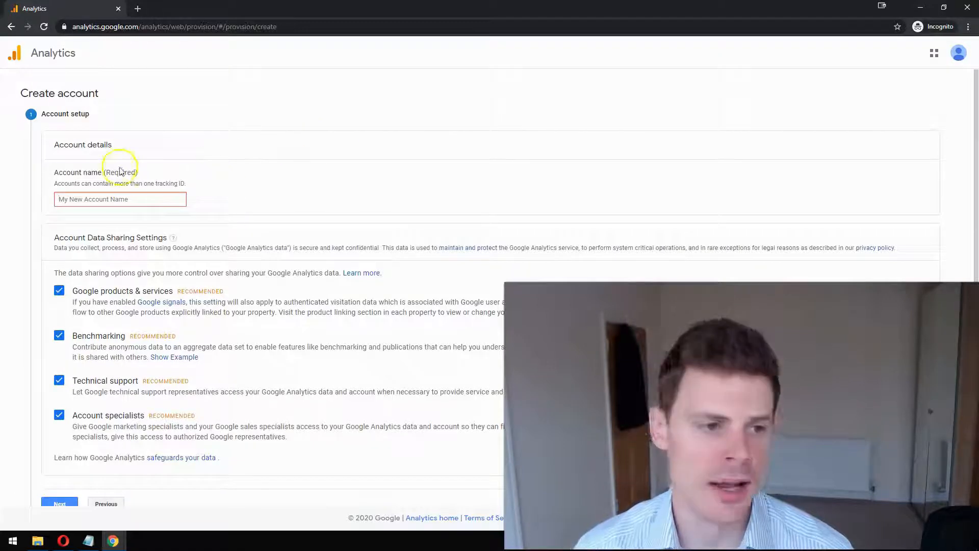
click(110, 198)
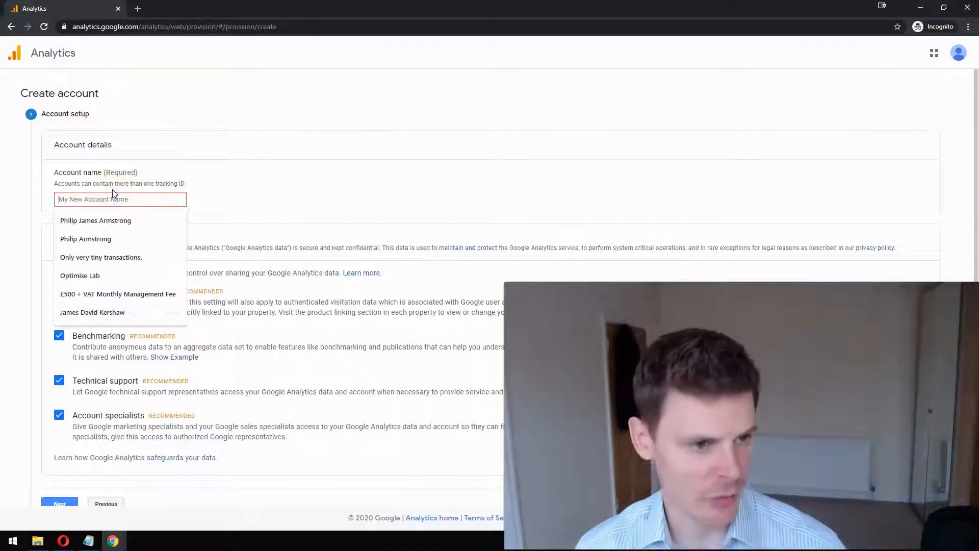
text(360 AOK HP)
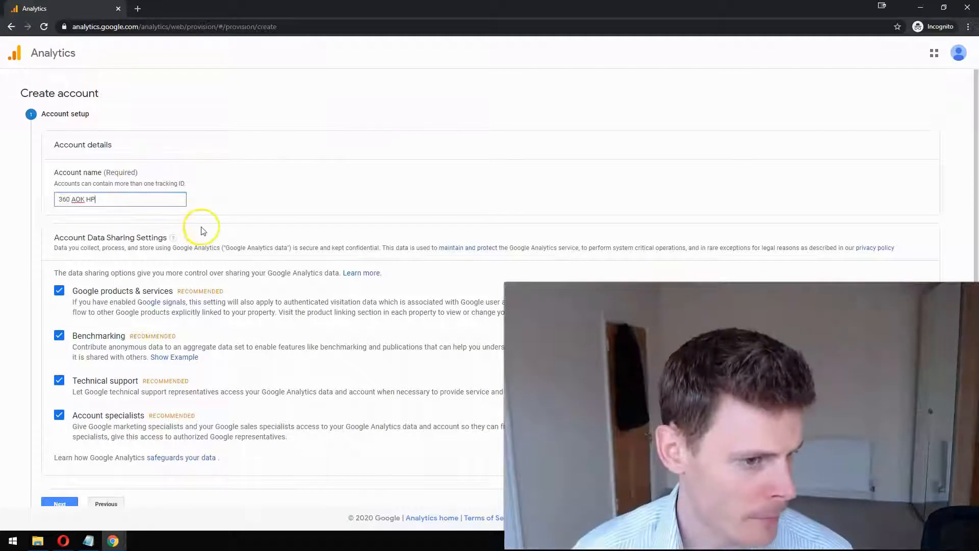
Confirm the account details and keep Web as the measurement type
scroll(196, 223, down, 1)
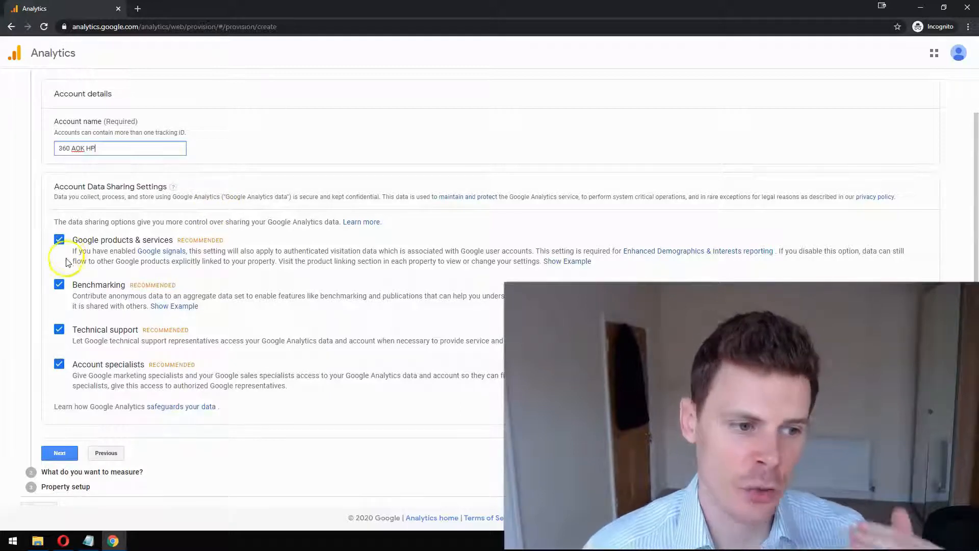
click(58, 454)
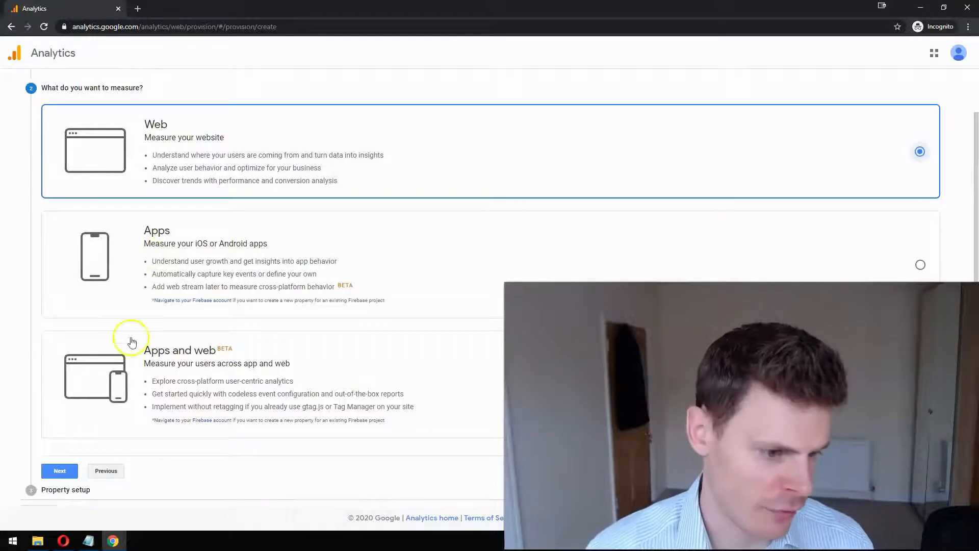
click(58, 470)
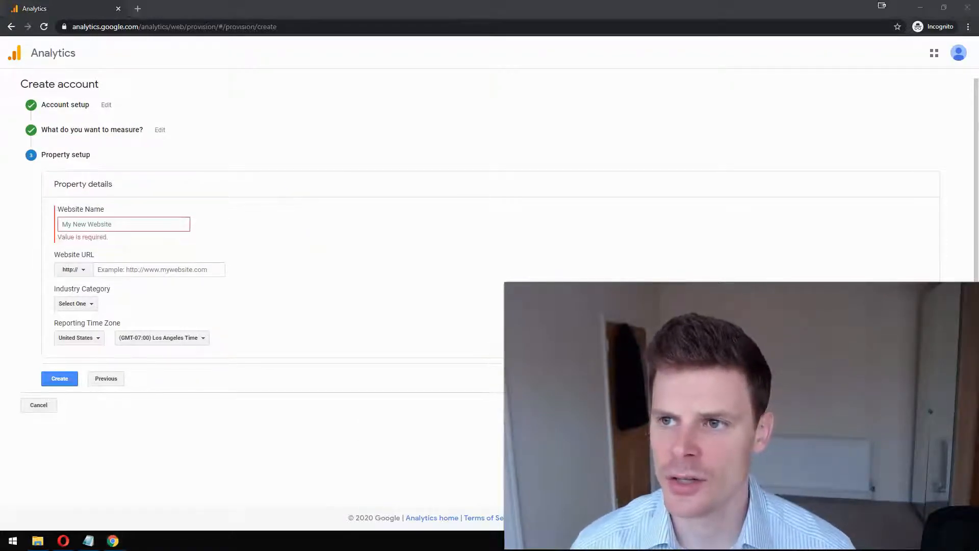
click(123, 271)
text(https://360.aokhp.com/)
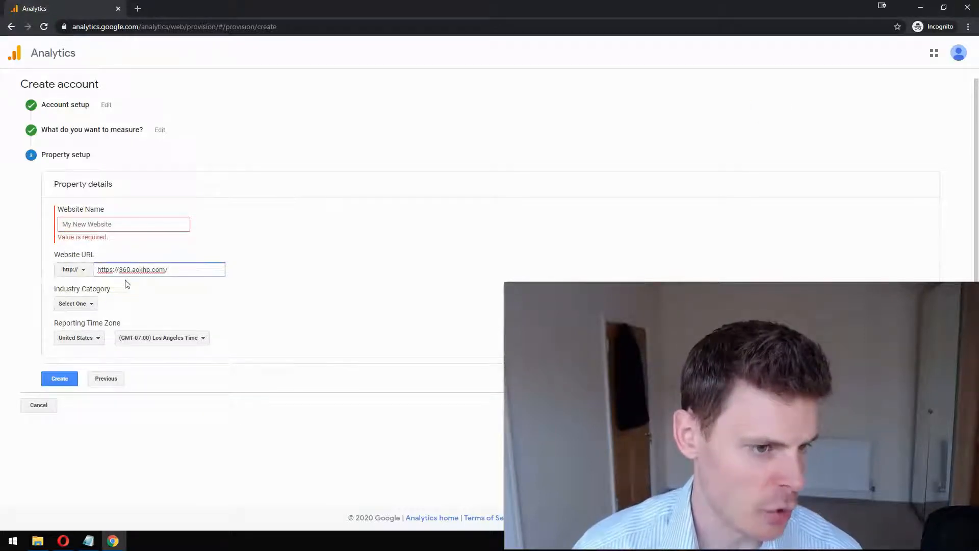
click(80, 272)
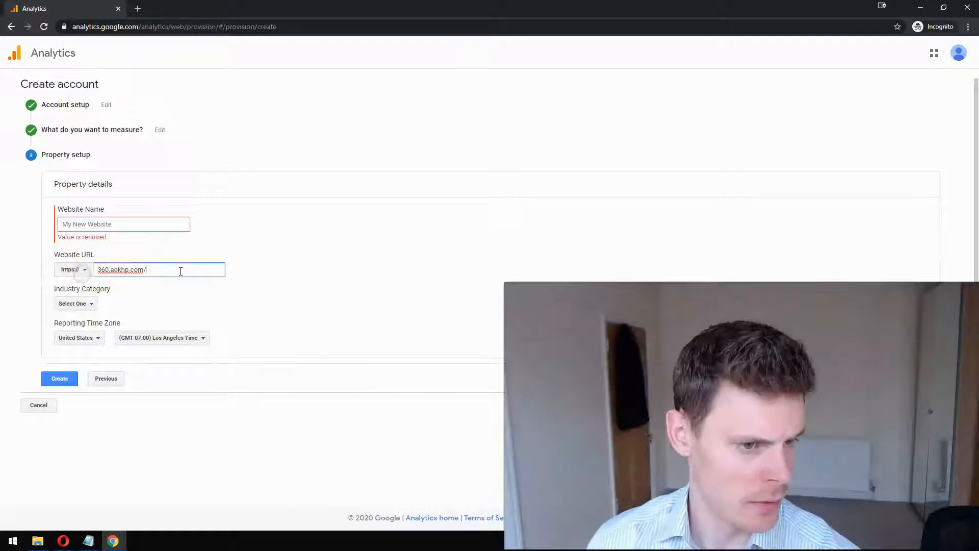
key(BackSpace)
Copy the domain 360.aokhp.com into the Website Name field
click(138, 223)
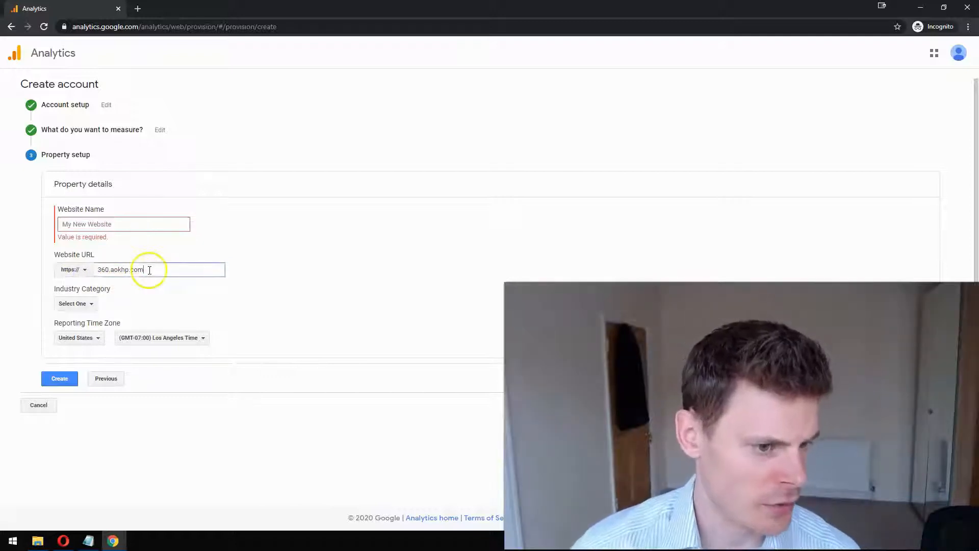
drag(147, 269, 98, 279)
key(ctrl+c)
click(88, 224)
key(ctrl+v)
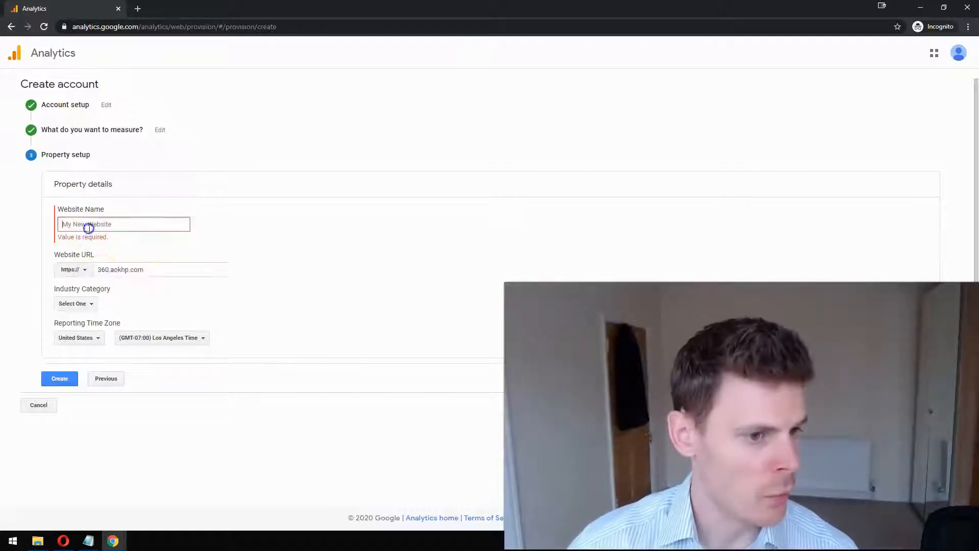
click(94, 240)
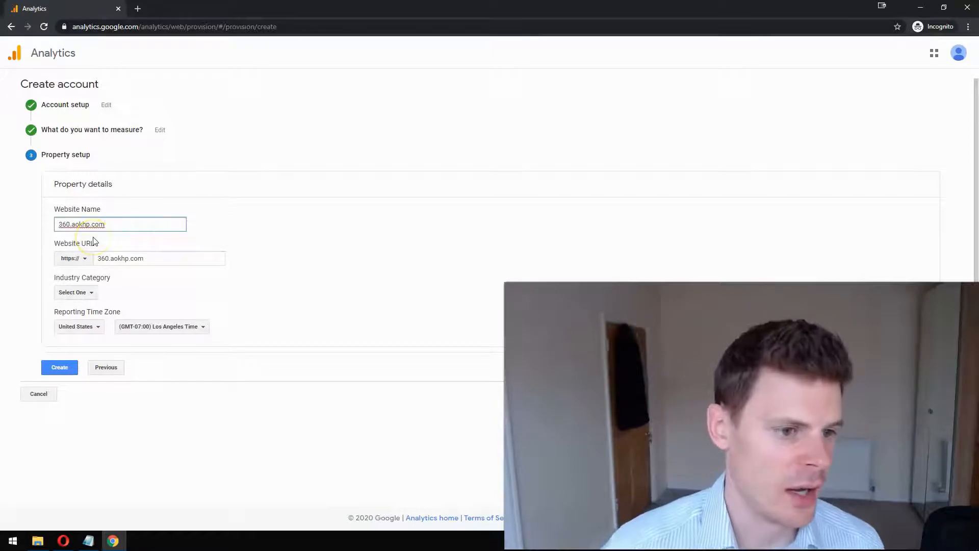
Choose Jobs and Education as the industry category
click(81, 295)
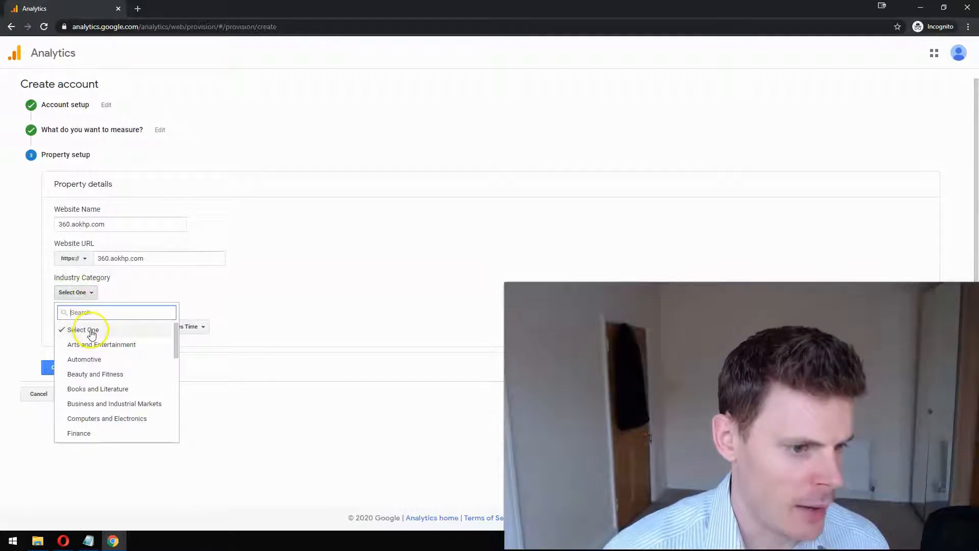
scroll(94, 340, down, 3)
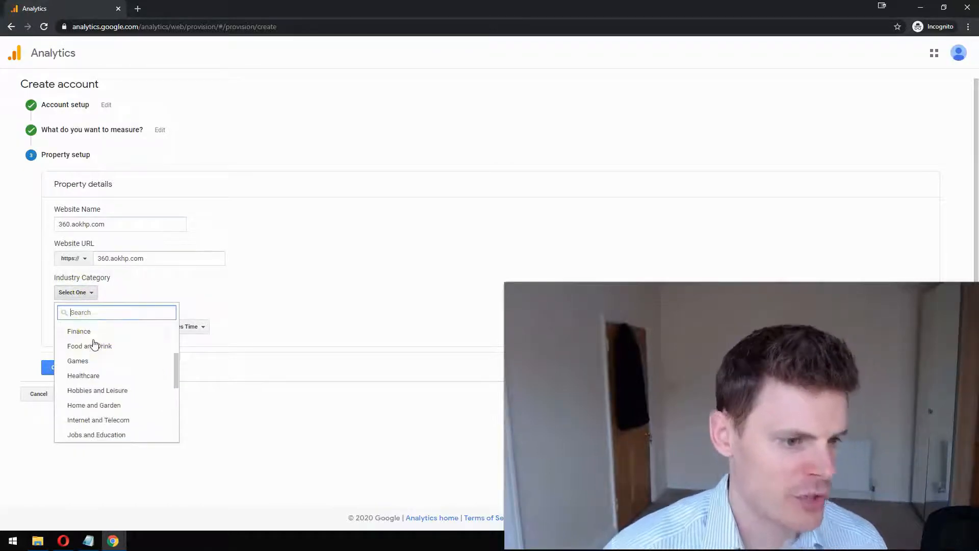
scroll(94, 341, down, 3)
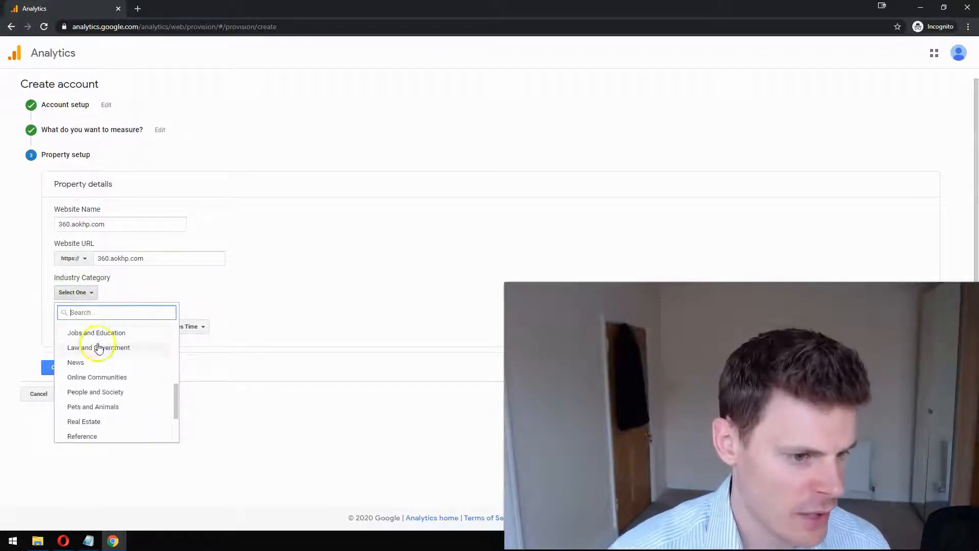
click(102, 332)
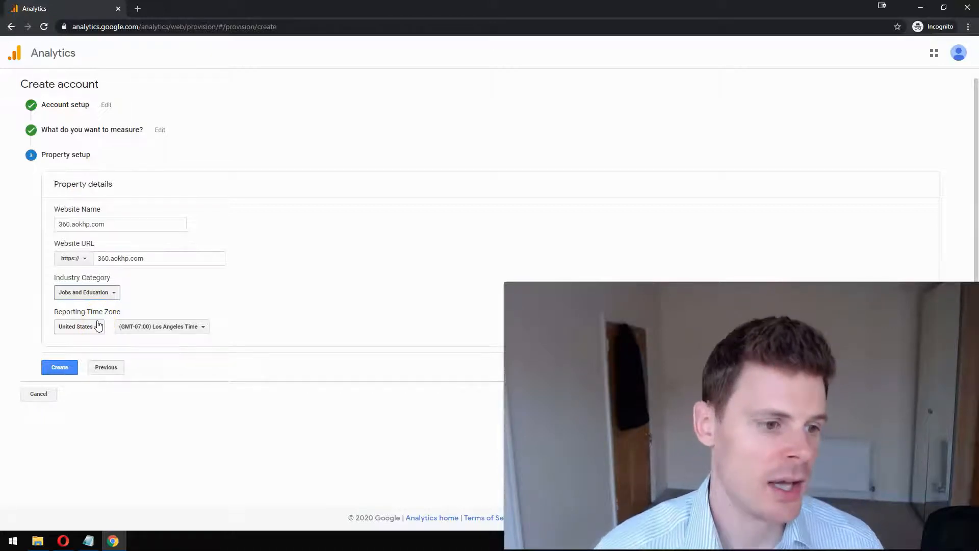
Create the account, accepting the Data Processing and Controller-Controller terms of service
click(60, 367)
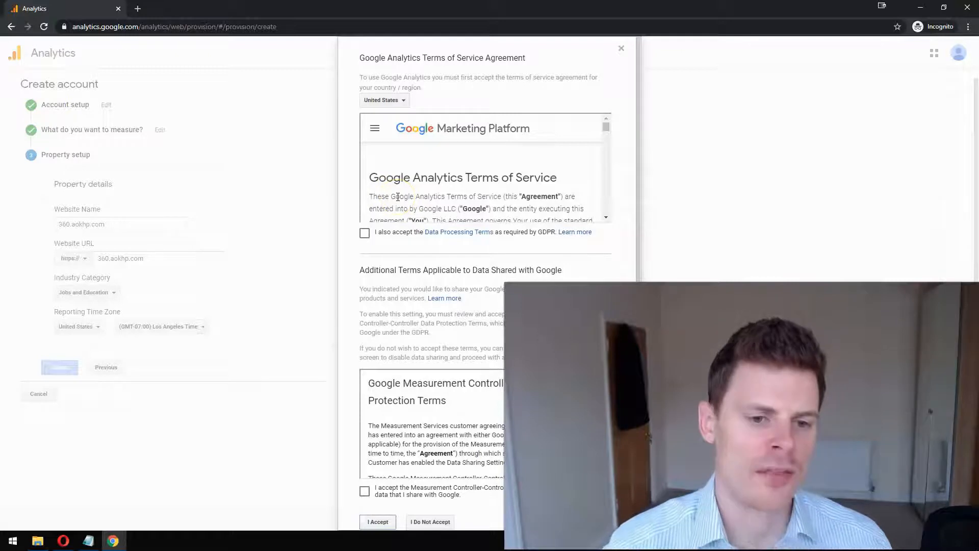
click(365, 233)
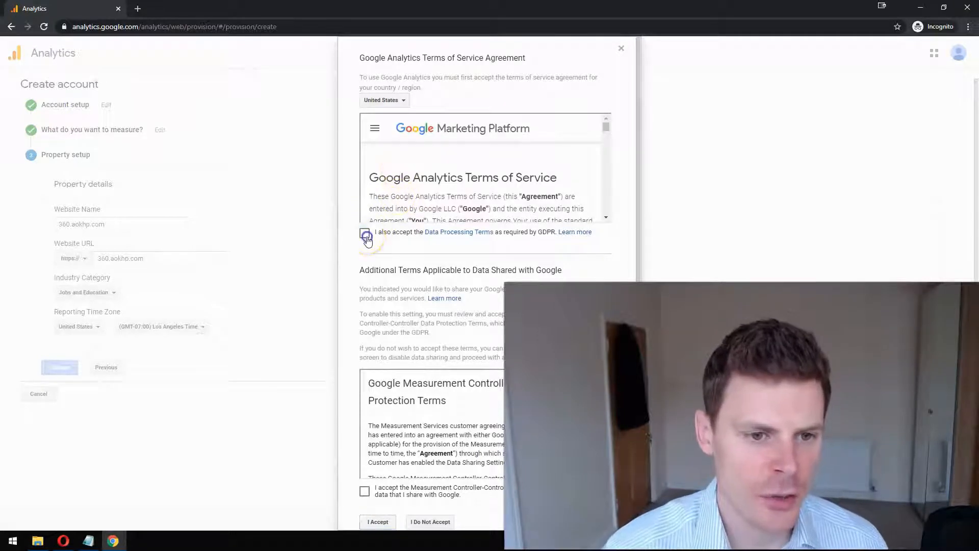
scroll(372, 247, down, 1)
scroll(406, 197, up, 1)
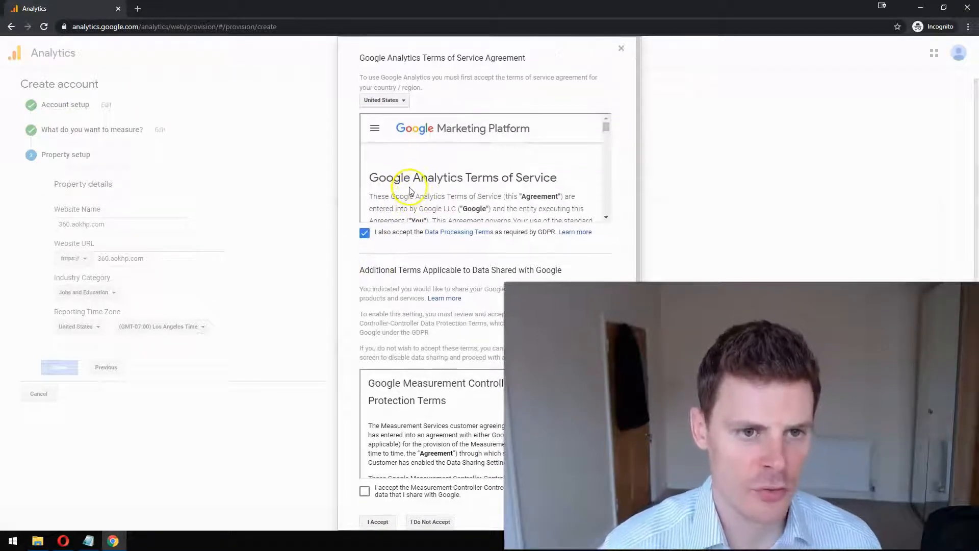
scroll(408, 201, down, 3)
click(364, 491)
scroll(364, 457, down, 5)
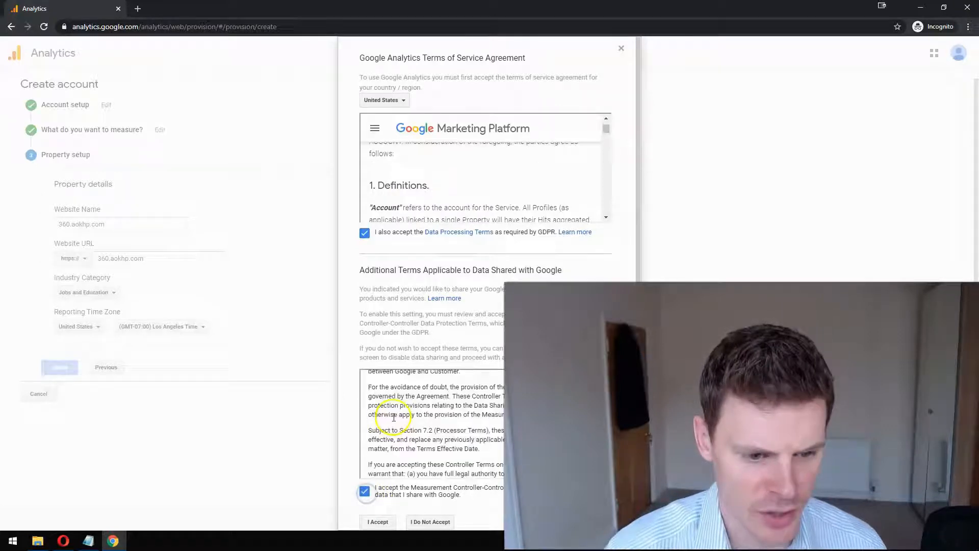
scroll(356, 464, down, 1)
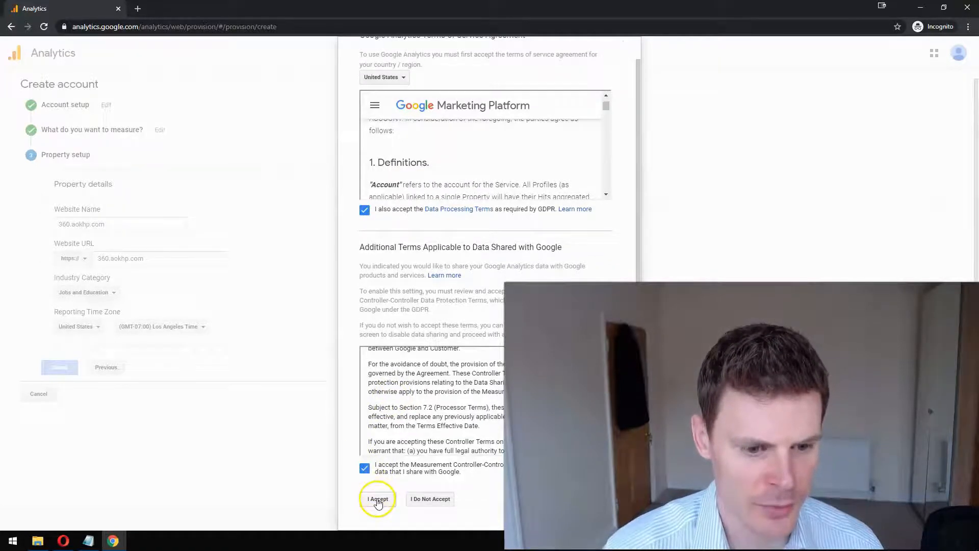
click(378, 500)
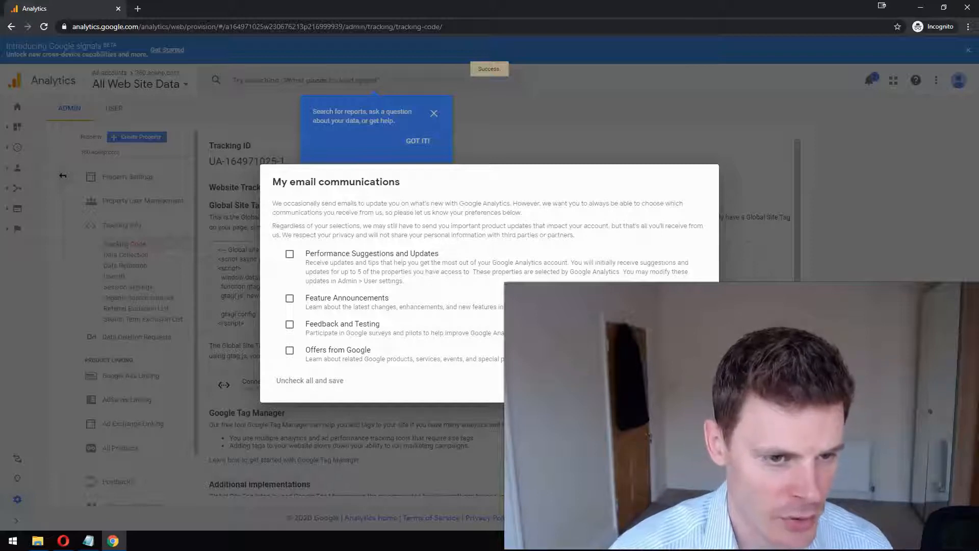
Dismiss the email communications dialog and select the whole Global Site Tag snippet
click(697, 381)
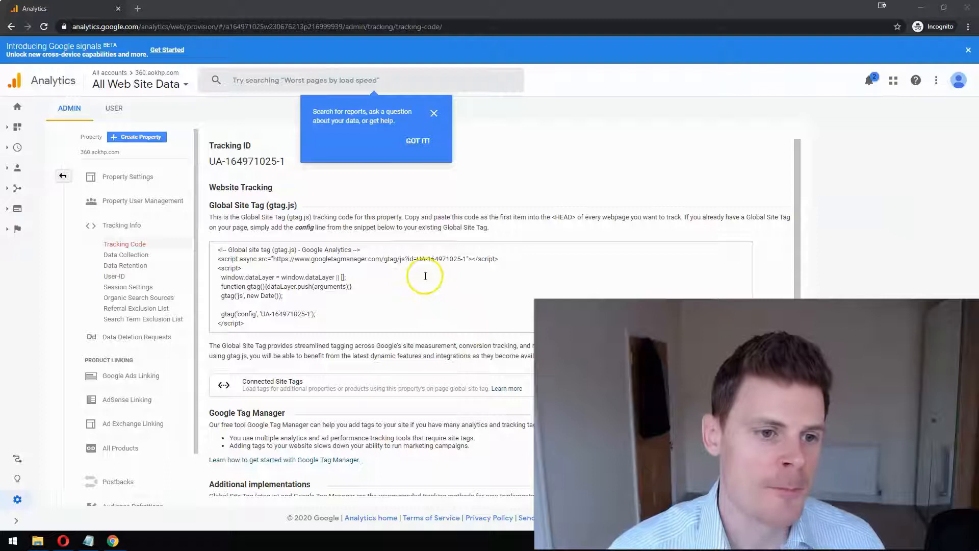
drag(297, 321, 209, 252)
mouse_move(265, 324)
mouse_down()
mouse_move(220, 312)
mouse_move(217, 249)
mouse_up()
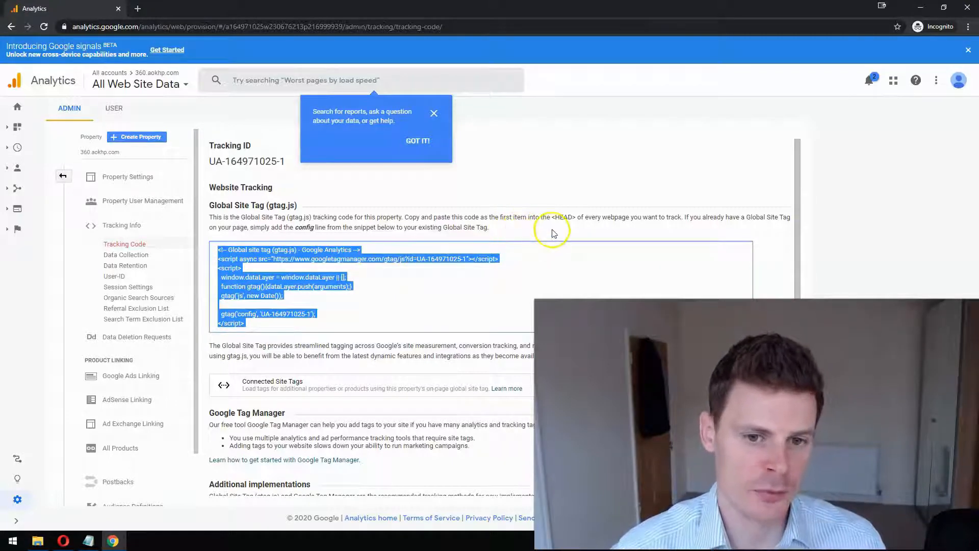
Copy the property's gtag.js tracking snippet from the Tracking Code page
drag(552, 218, 572, 217)
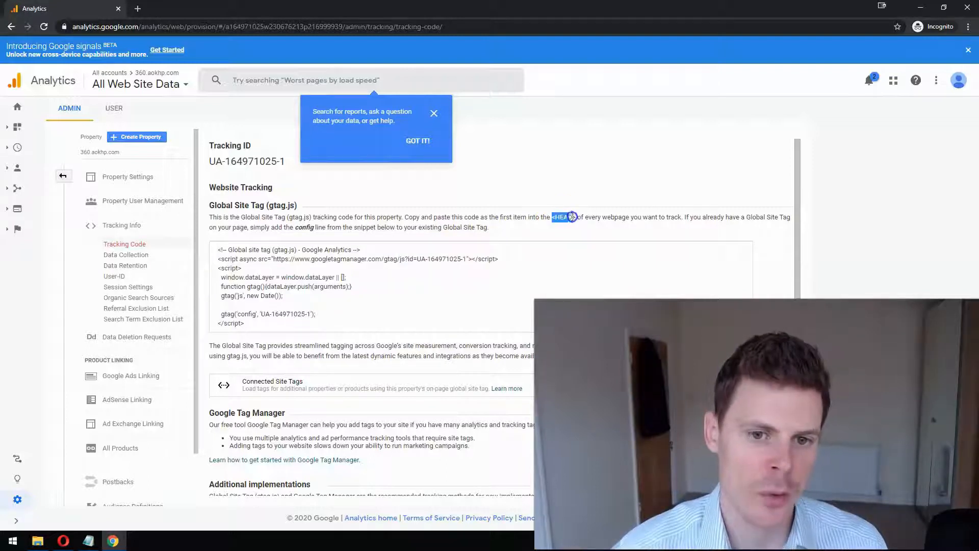
click(550, 261)
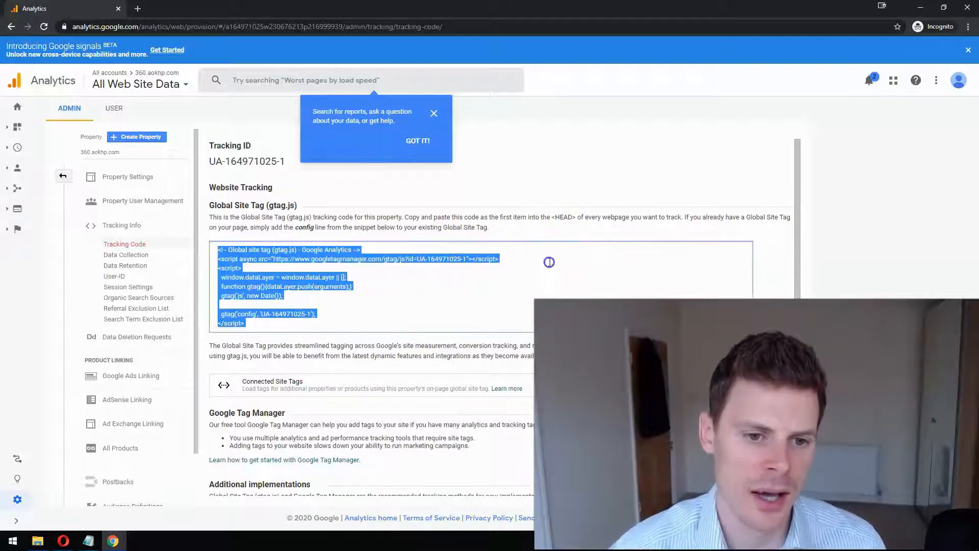
click(508, 284)
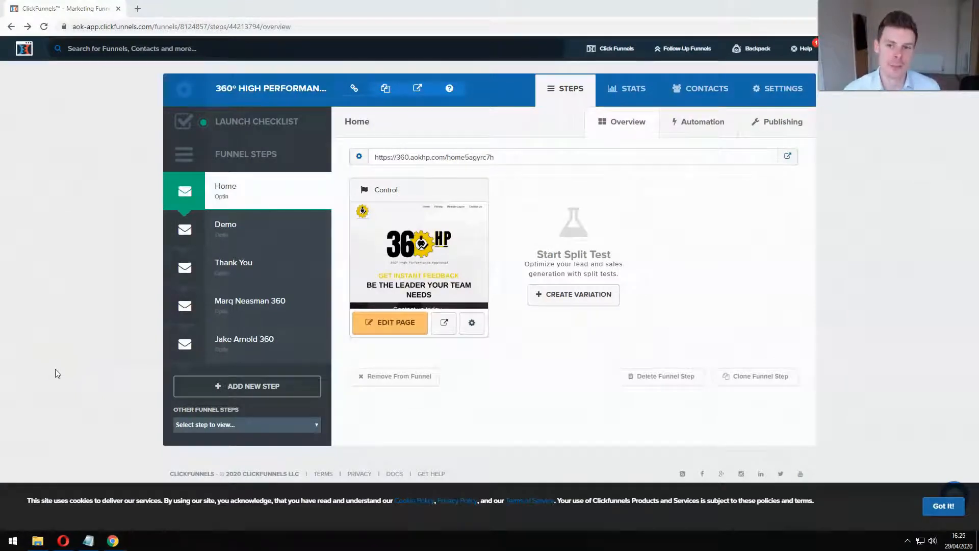
Paste the gtag.js snippet into the funnel's Head Tracking Code and save the settings
click(784, 92)
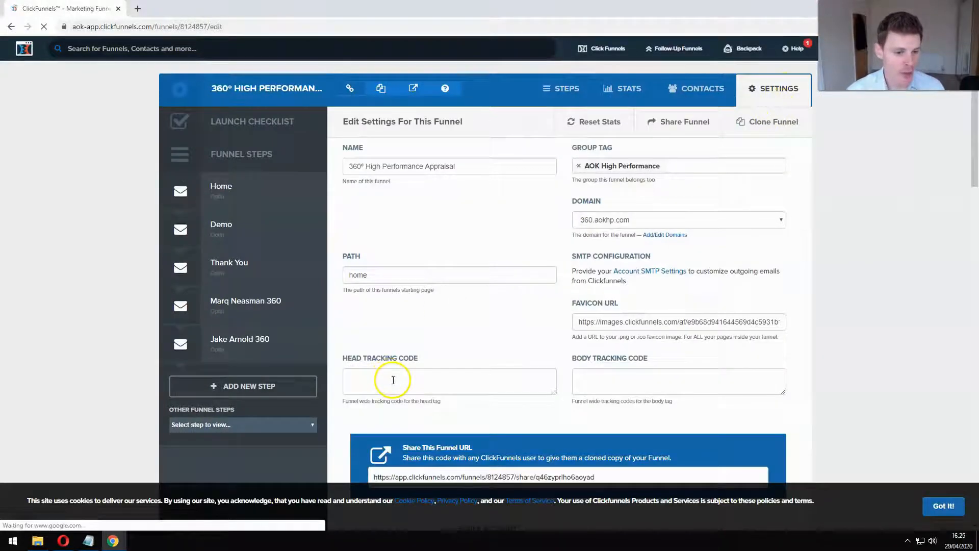
click(393, 380)
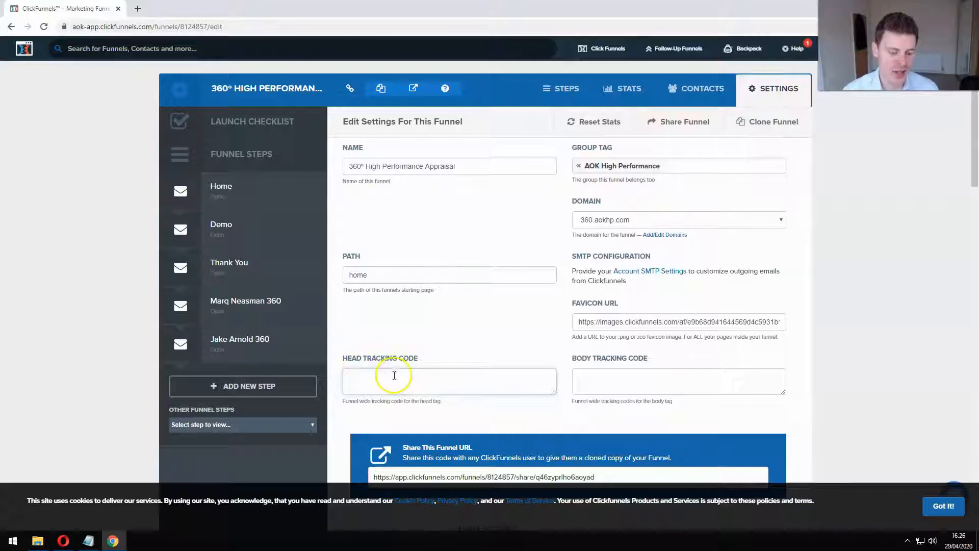
key(ctrl+v)
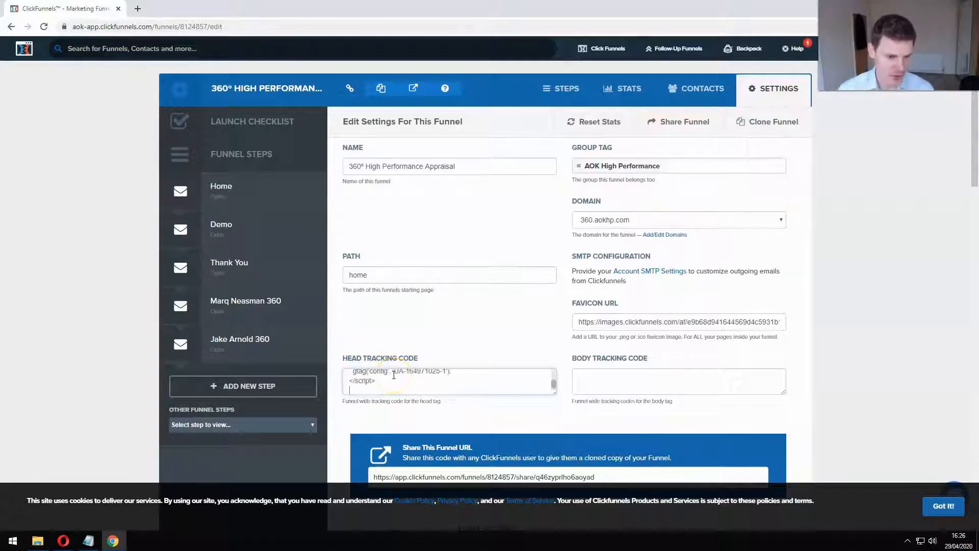
scroll(395, 379, up, 5)
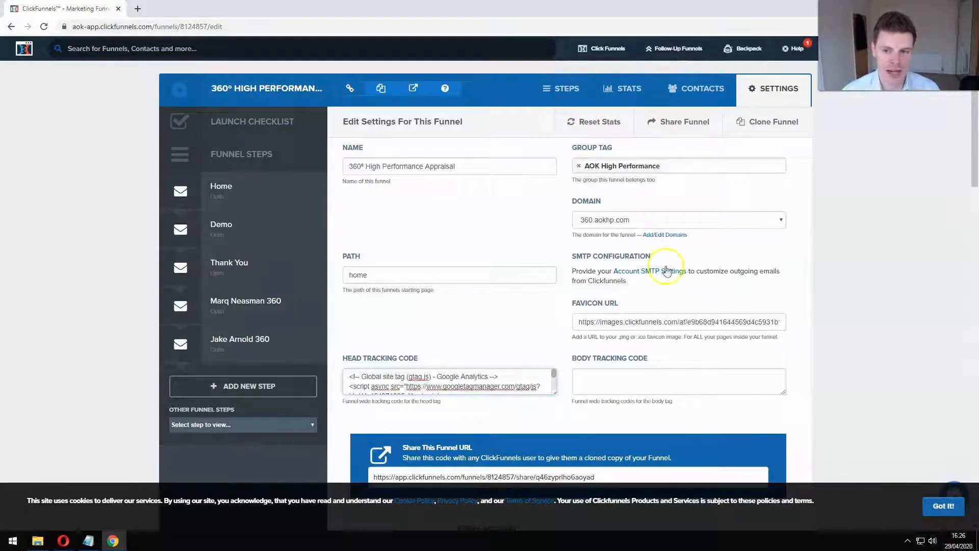
drag(975, 148, 975, 434)
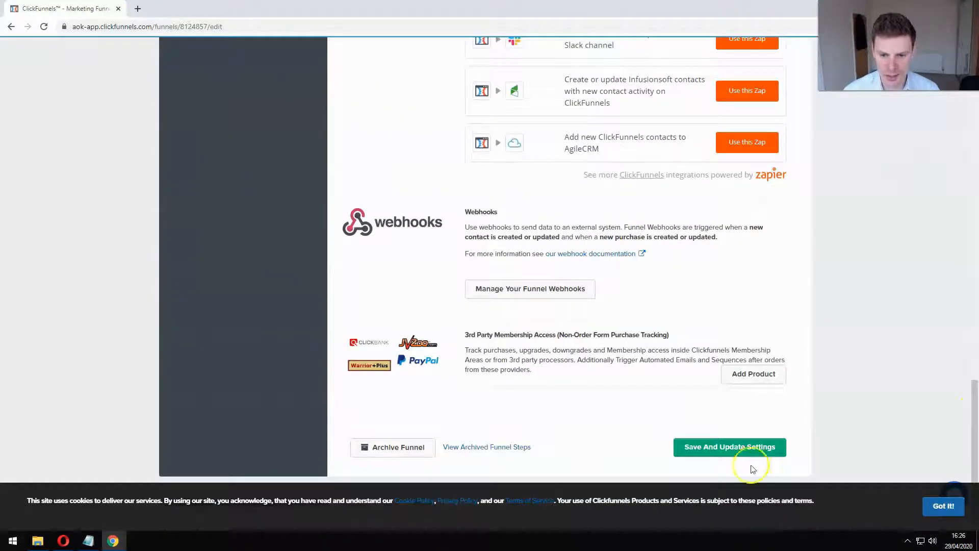
click(738, 448)
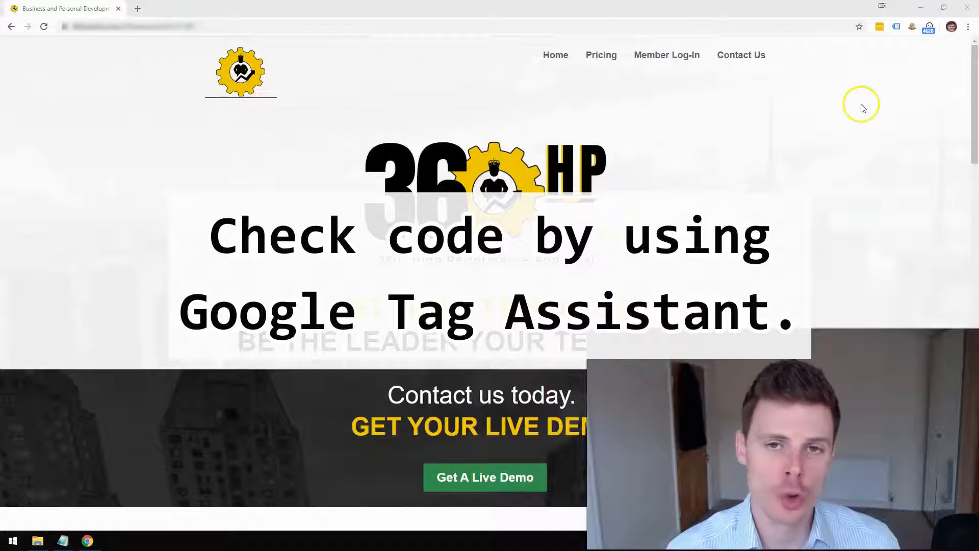
Enable Tag Assistant, reload the 360HP page and review its 5 tags, including Global site tag
click(896, 28)
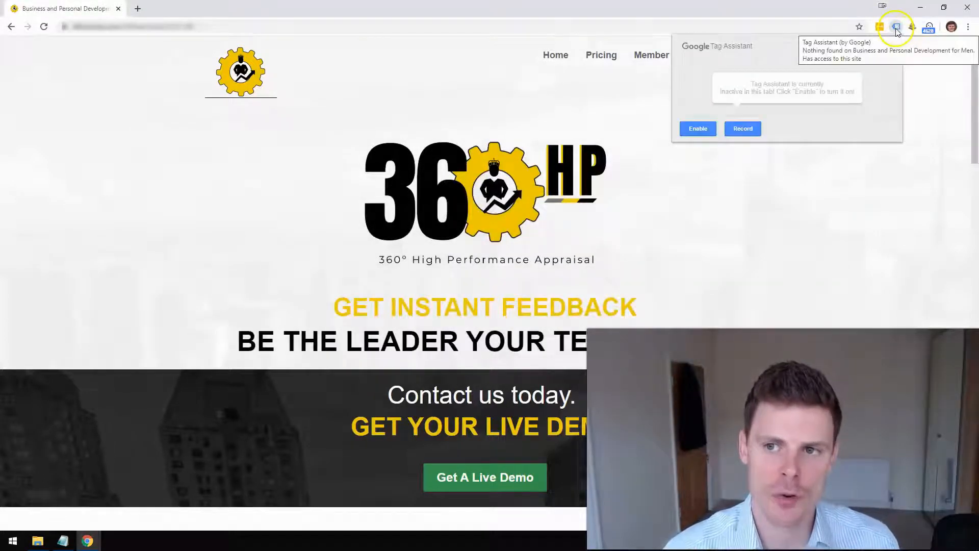
click(701, 132)
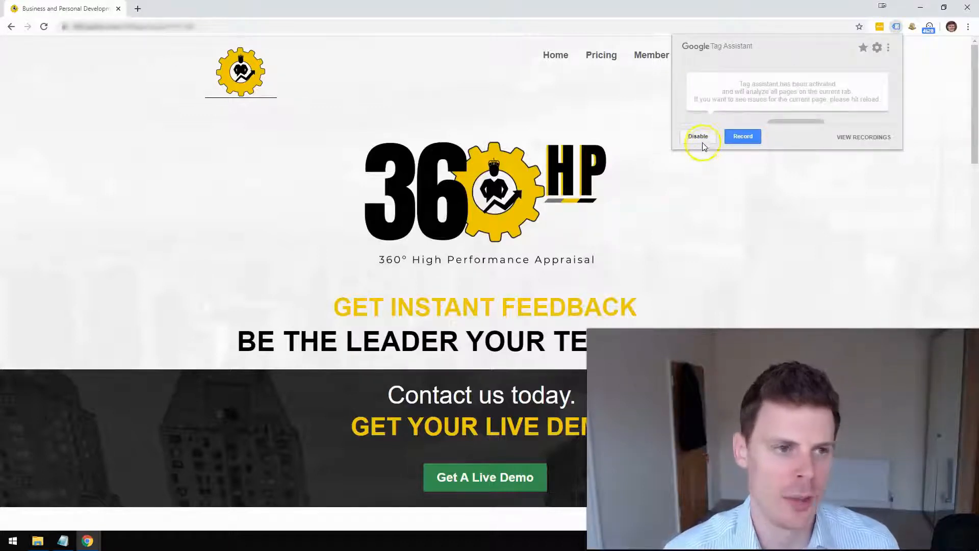
click(44, 26)
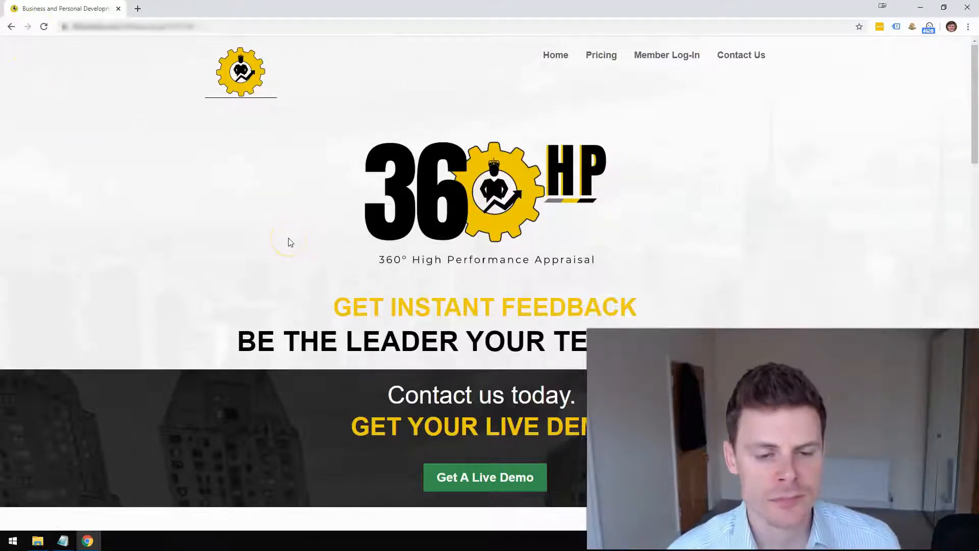
click(896, 27)
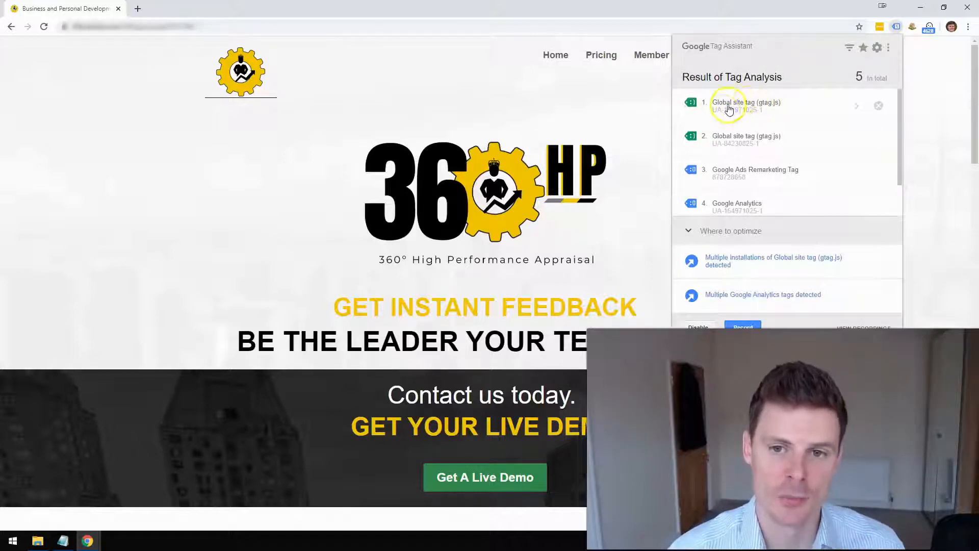
click(638, 119)
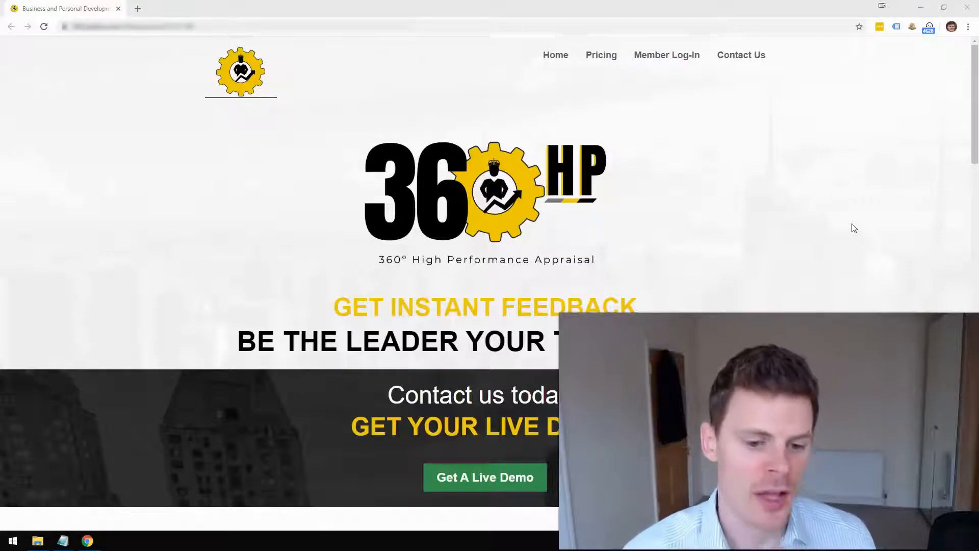
Submit a test demo request from Get A Live Demo, reaching the Thank You page
click(456, 482)
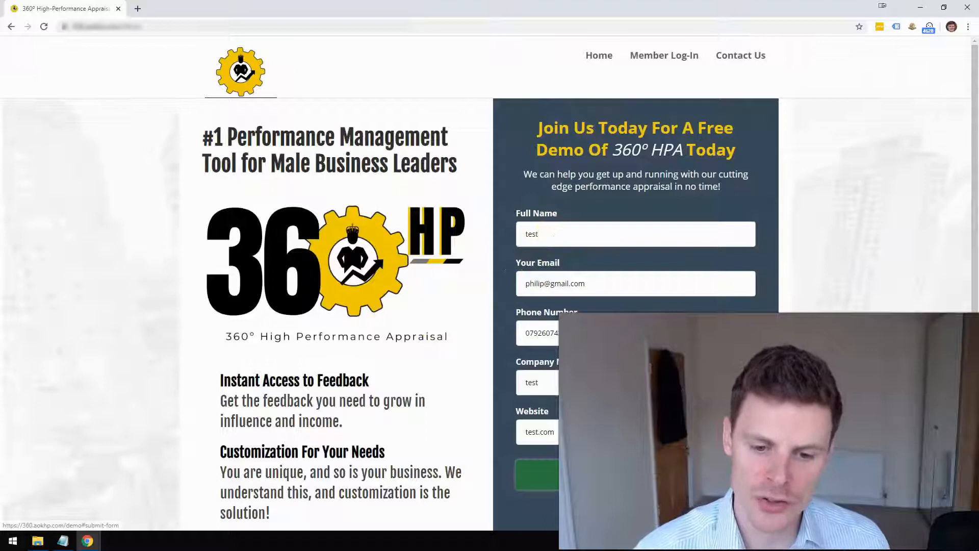
click(536, 474)
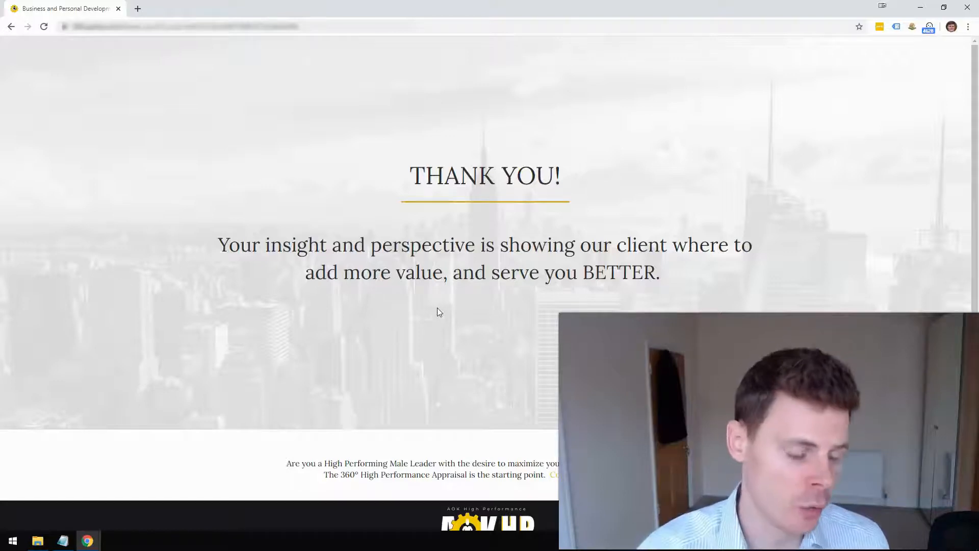
click(89, 541)
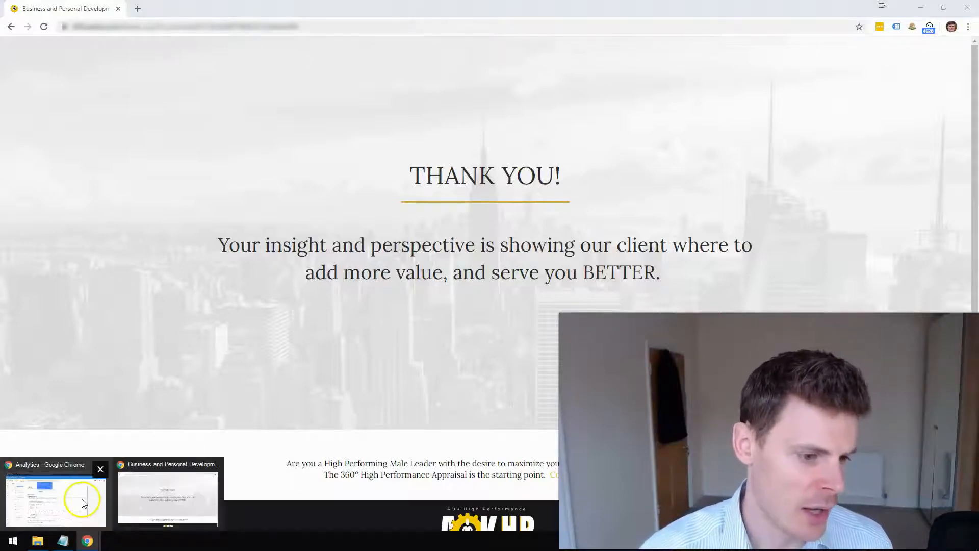
Back in Google Analytics, open the Goals list for the All Web Site Data view
click(79, 500)
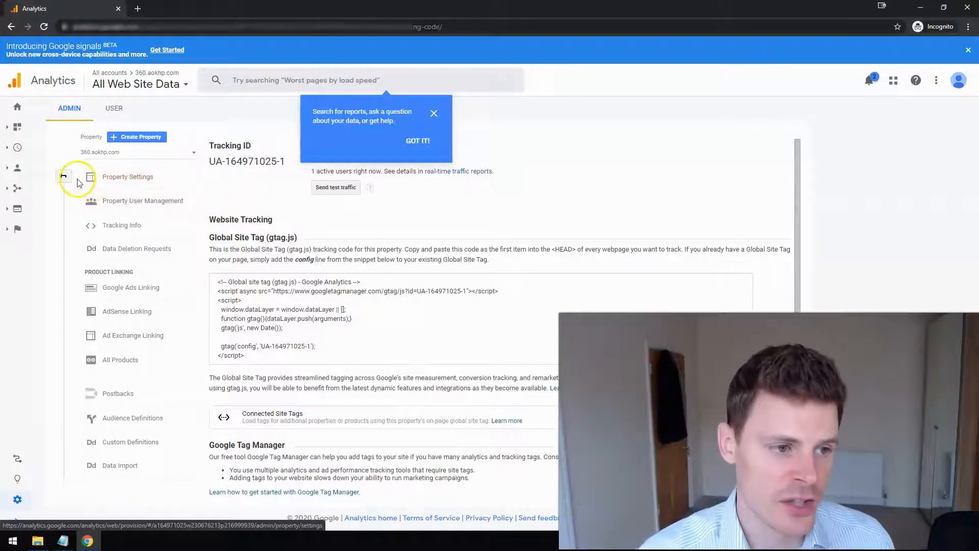
click(63, 176)
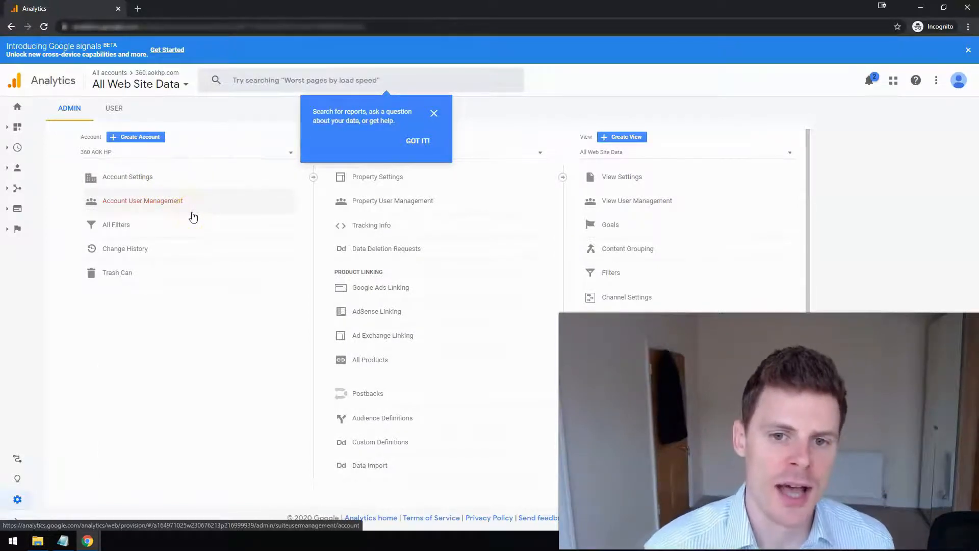
click(613, 227)
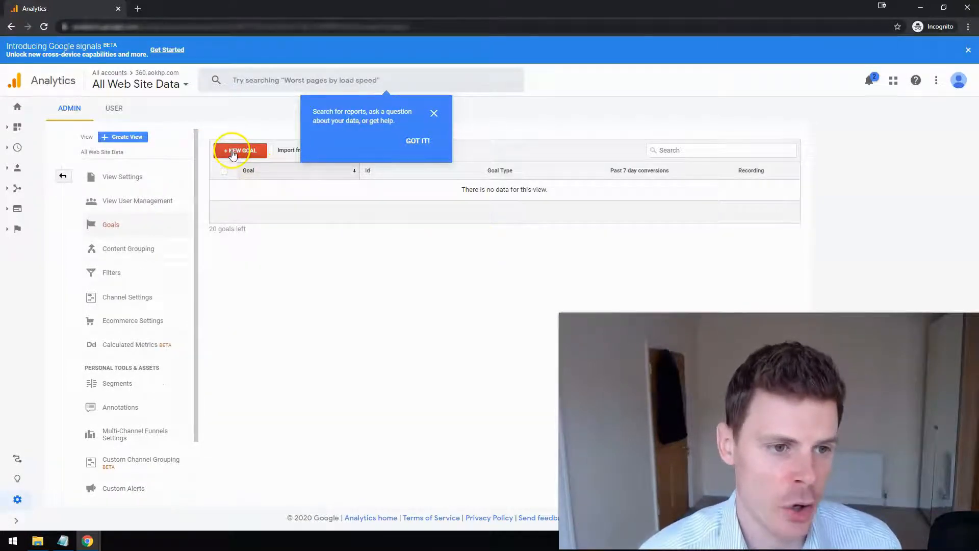
Start a new custom goal named 'Demo Request'
click(434, 114)
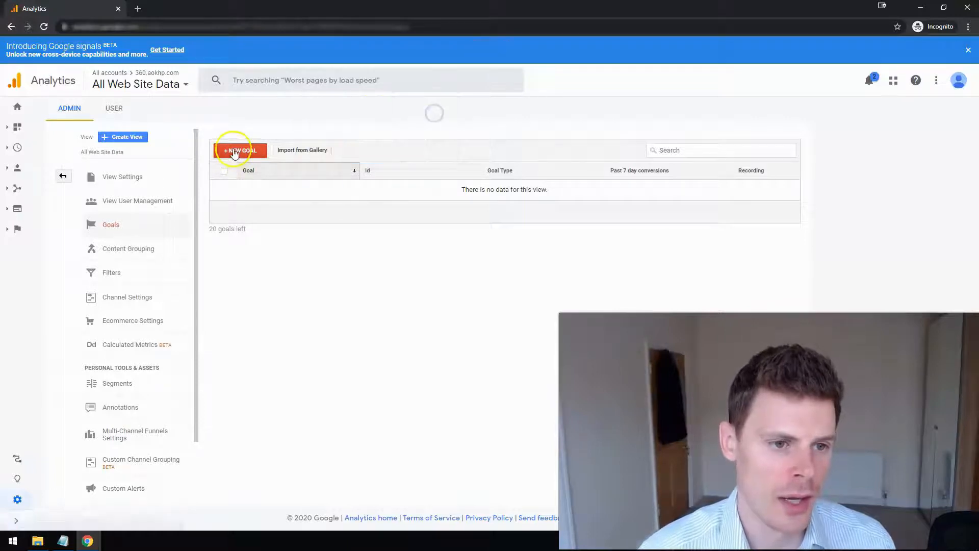
click(234, 152)
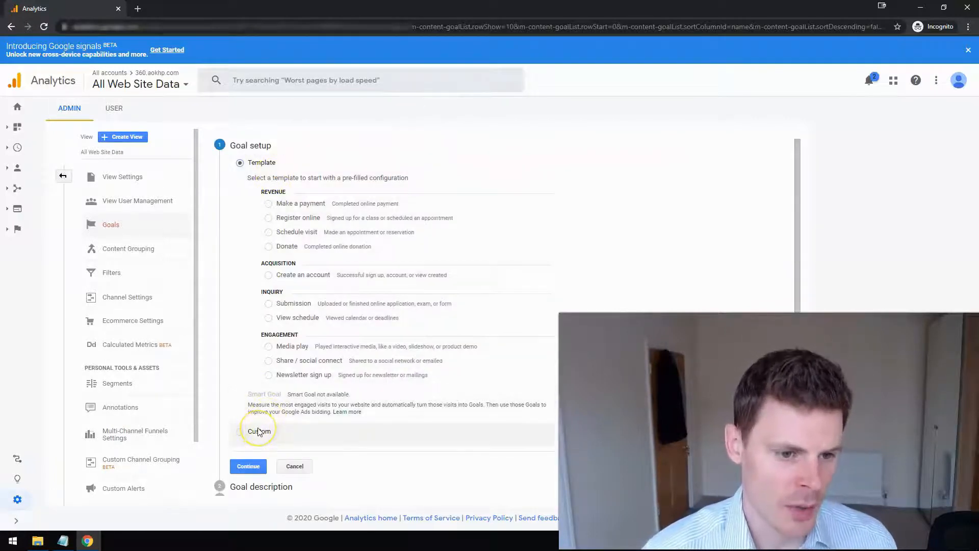
click(249, 466)
click(266, 202)
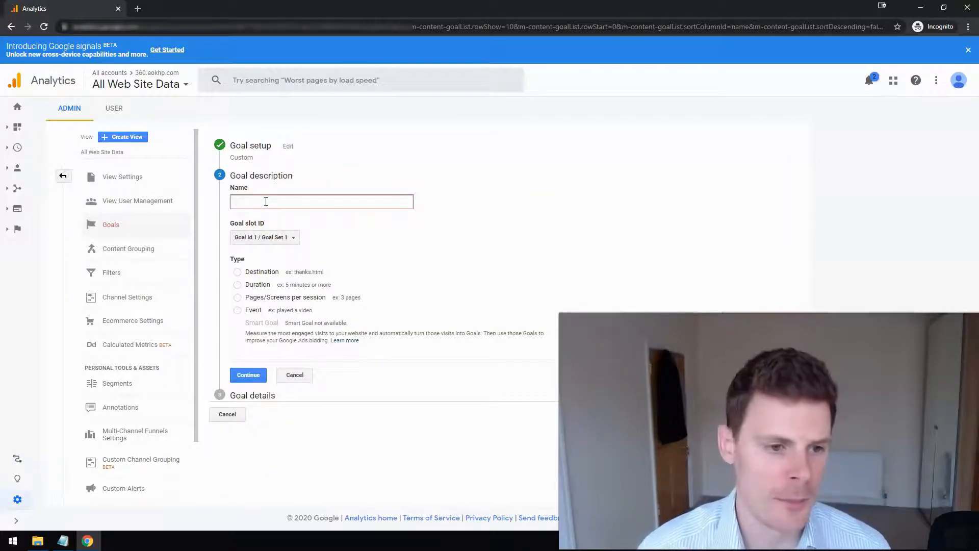
text(Demo REQ)
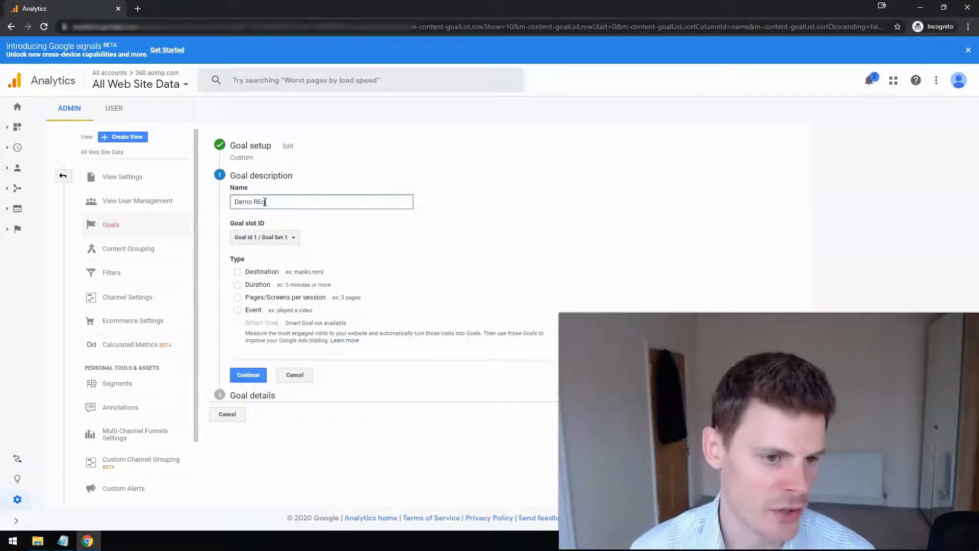
key(BackSpace)
text(equest)
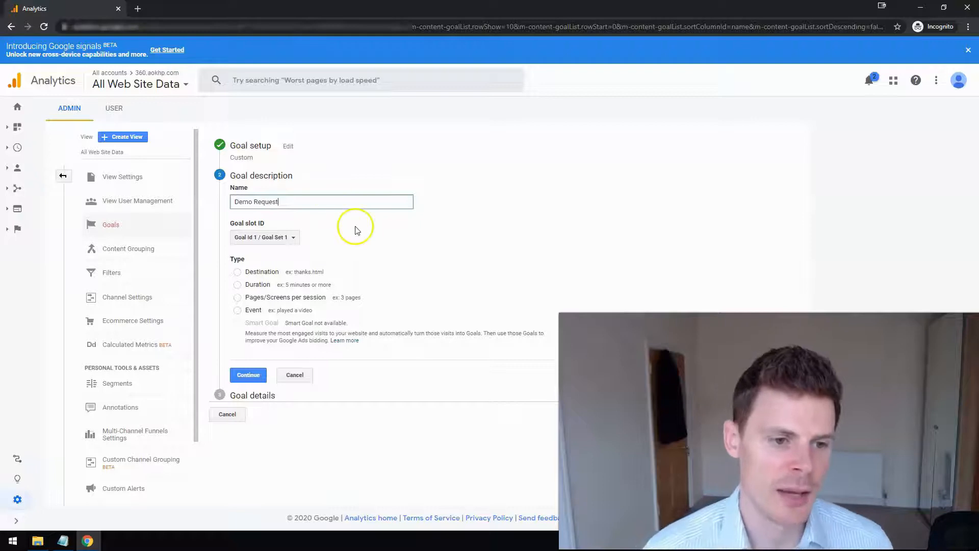
Make it a Destination goal matching URLs that begin with /thank-you
click(267, 271)
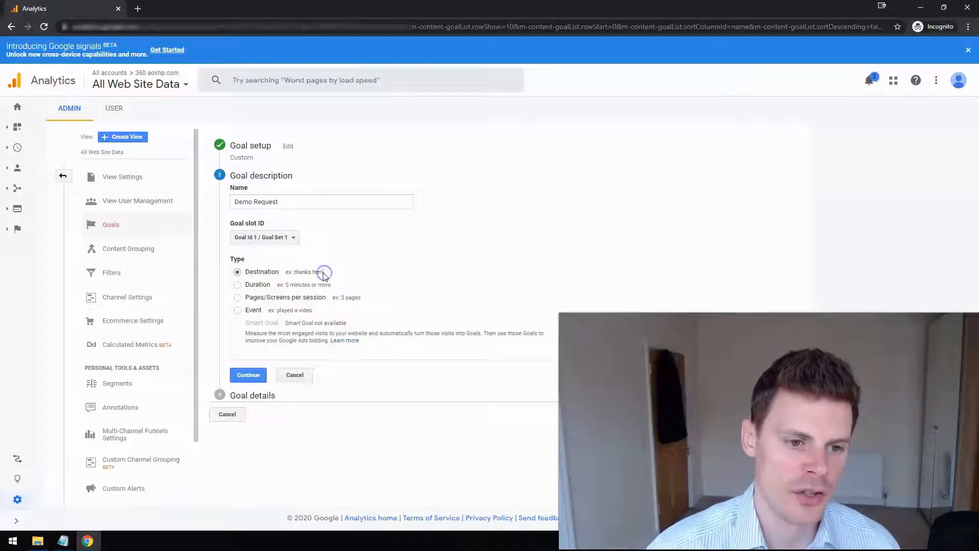
click(250, 378)
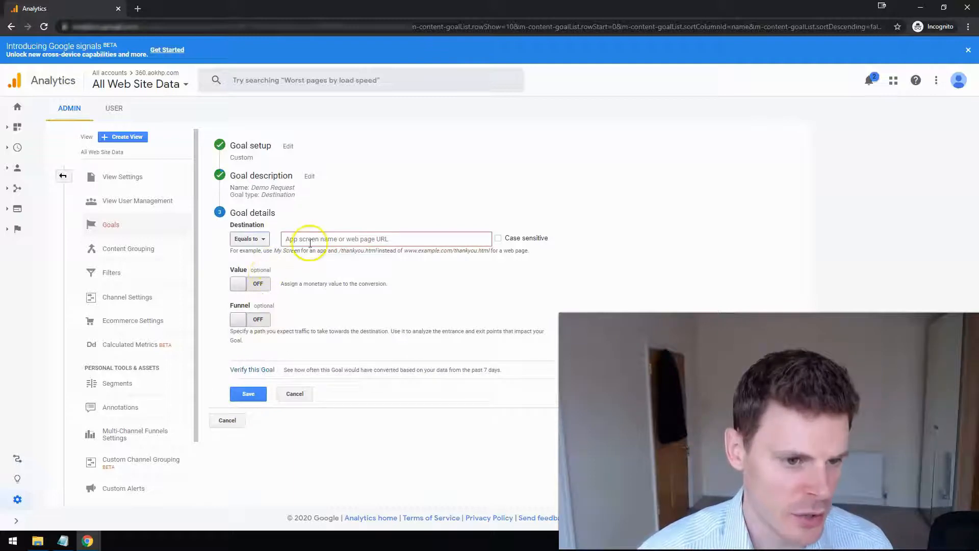
click(263, 240)
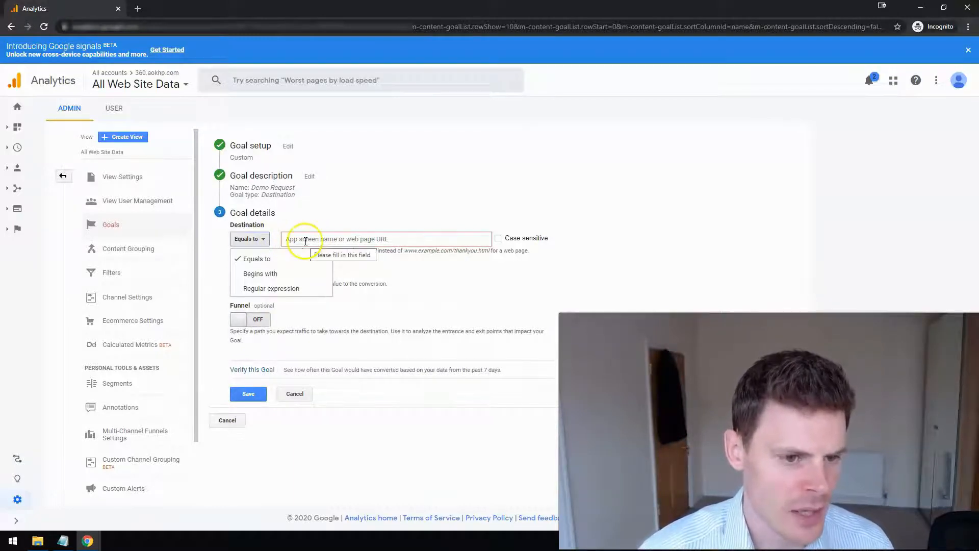
click(273, 272)
click(303, 242)
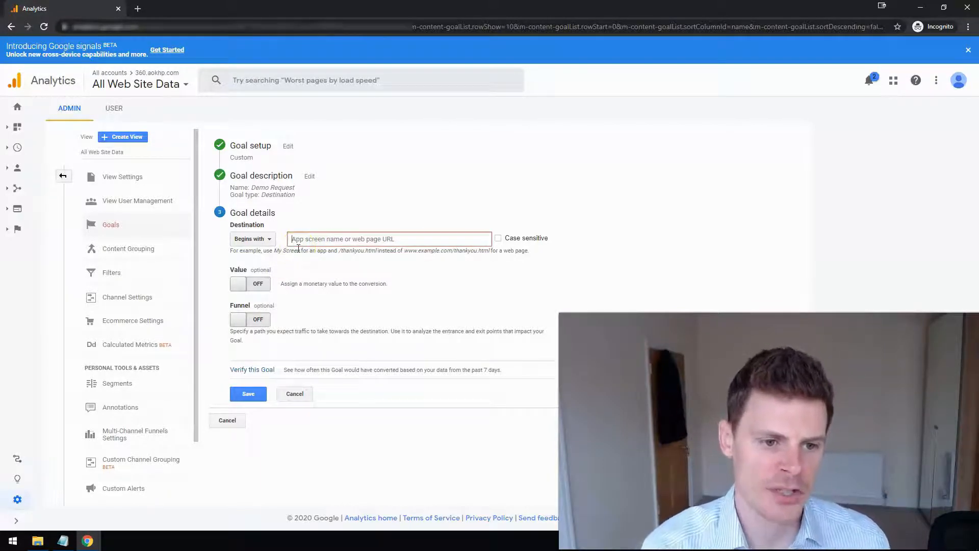
text(/)
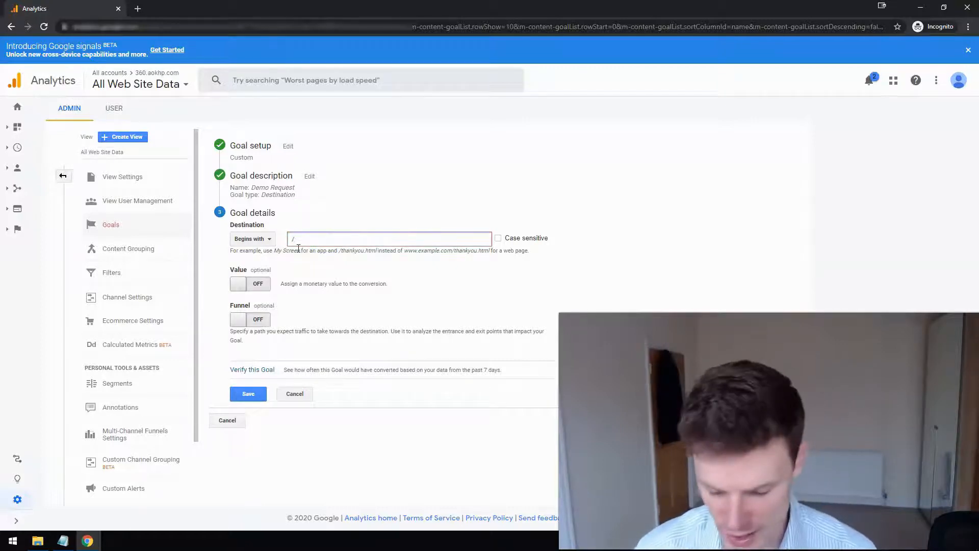
text(thank)
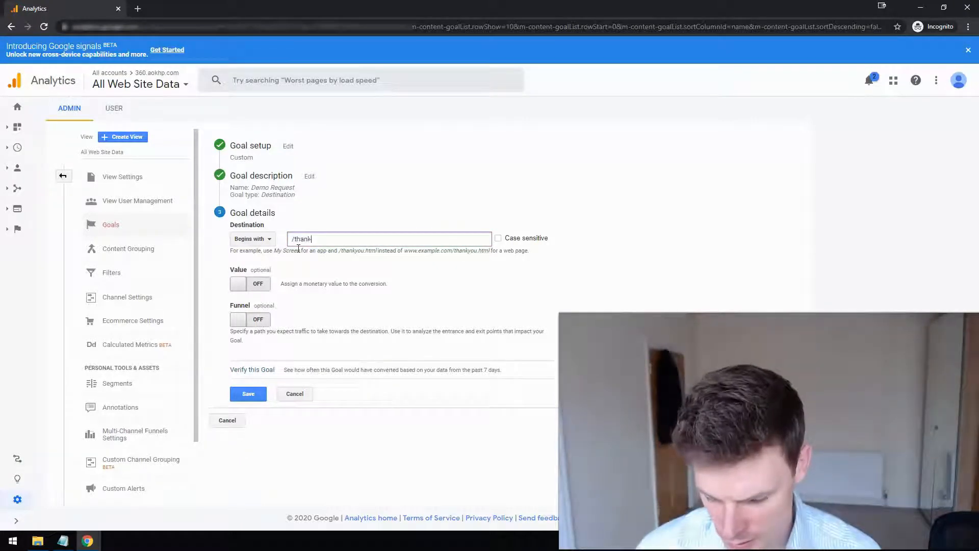
text(-you)
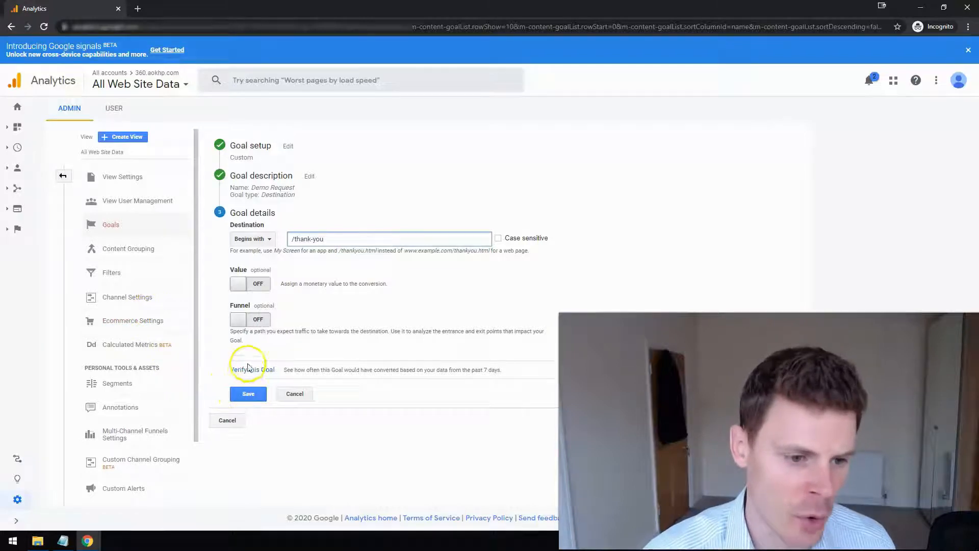
Save the Demo Request destination goal to return to the Admin page
click(249, 397)
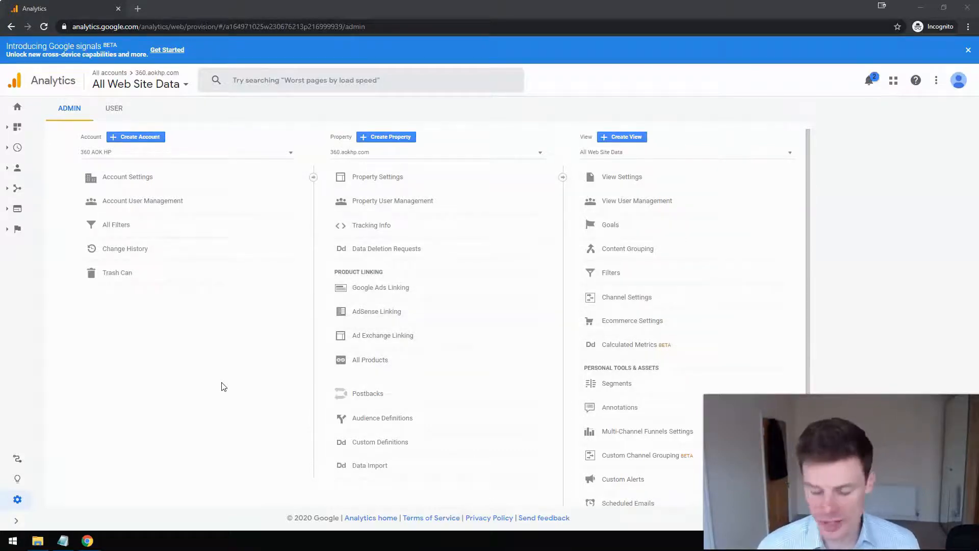
In Account User Management, add a new user by entering their e-mail address
click(116, 204)
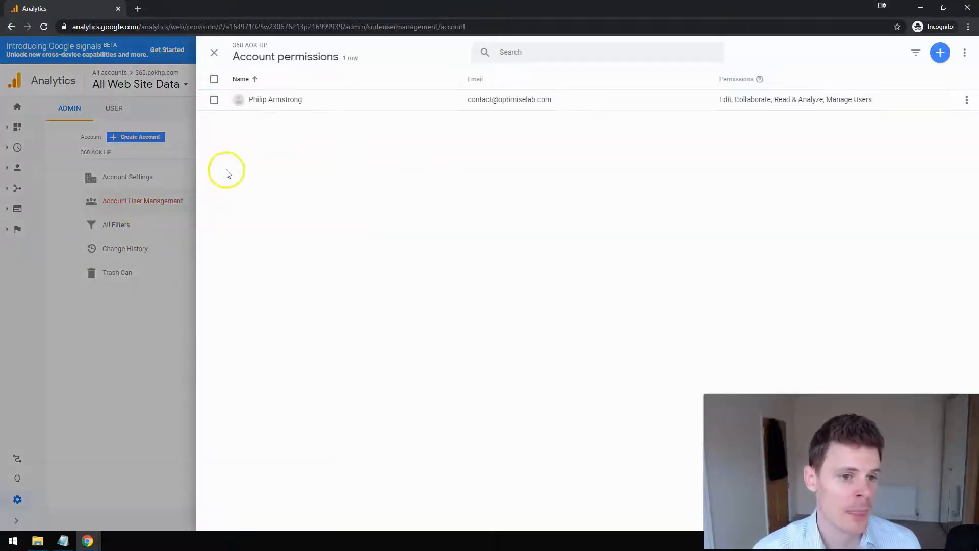
click(940, 61)
click(920, 82)
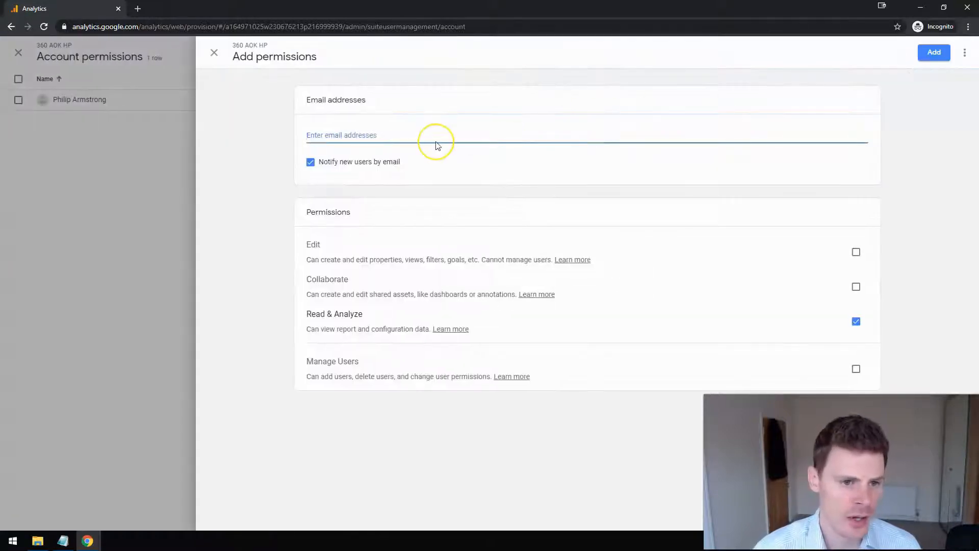
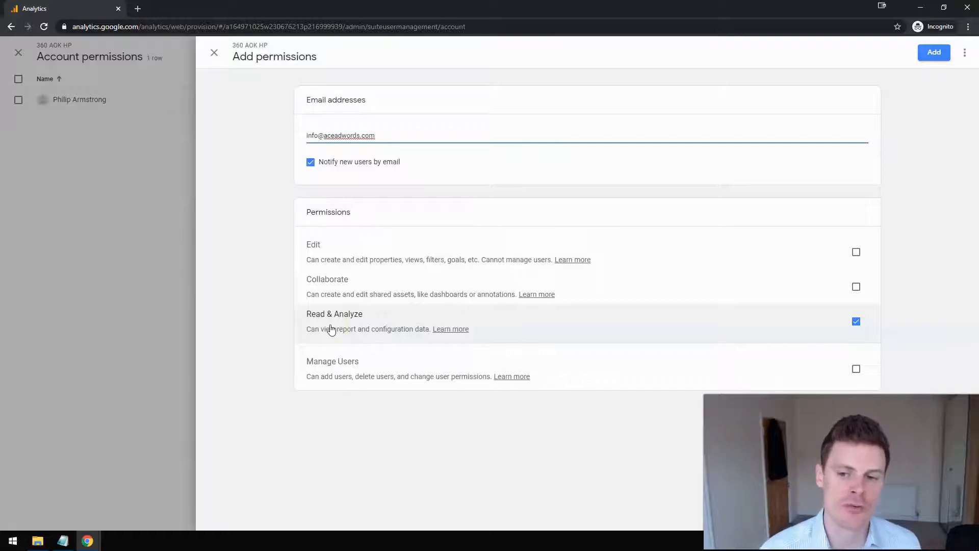
Grant the user Collaborate, Manage Users and Edit permissions and add them
click(857, 286)
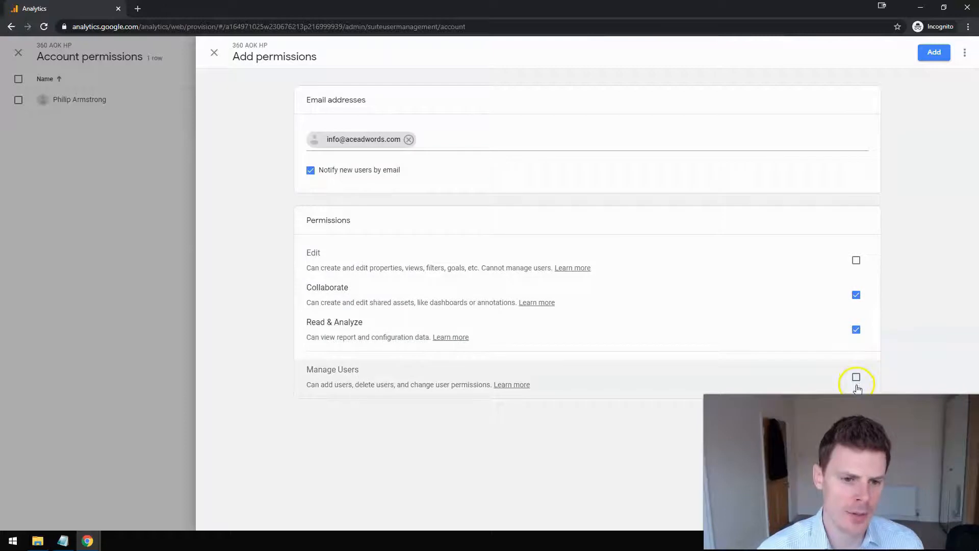
click(857, 385)
click(856, 260)
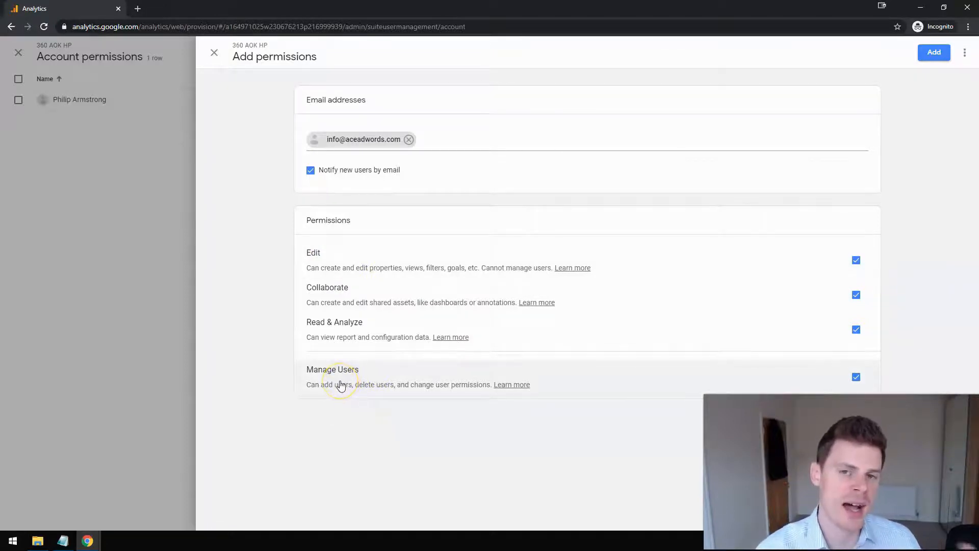
click(930, 59)
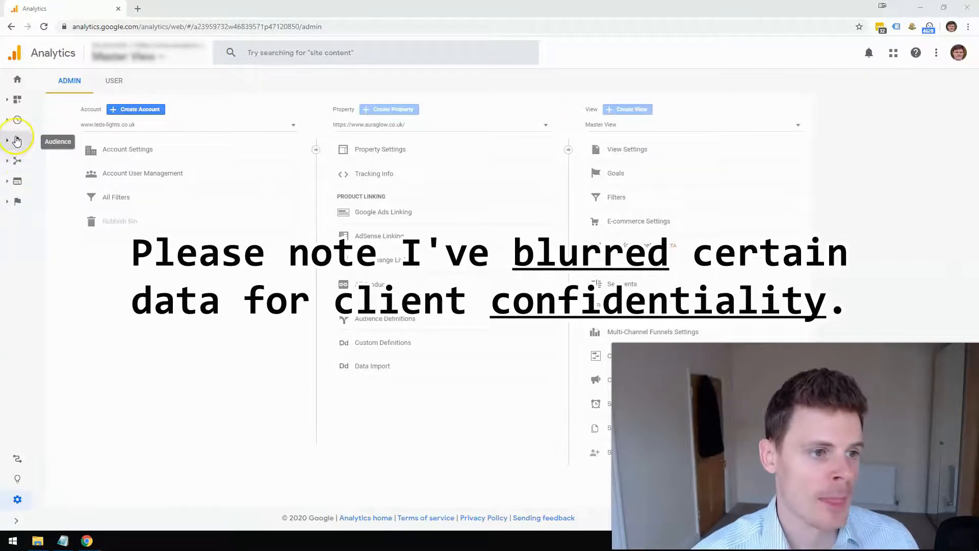
Review the Home dashboard's United States sessions map and time-of-day user chart
click(17, 83)
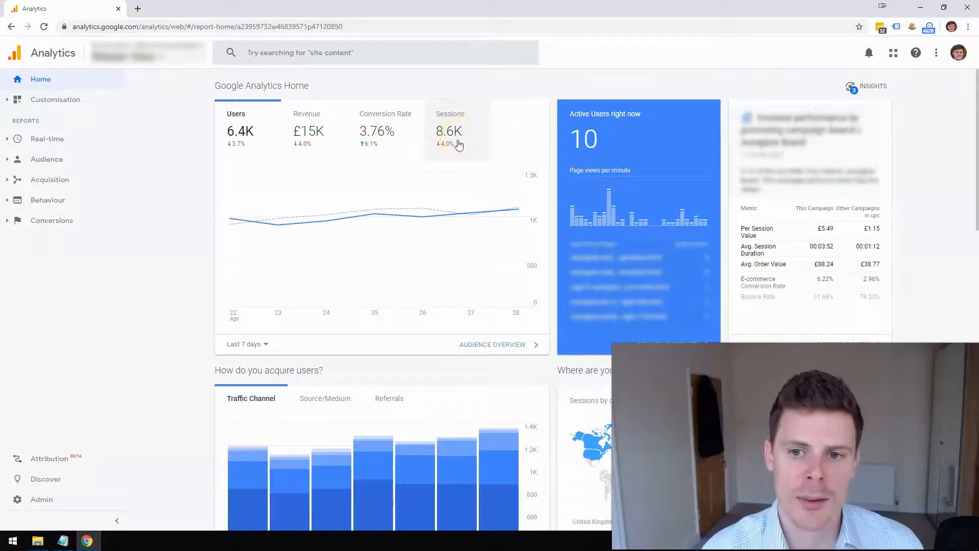
scroll(413, 163, down, 4)
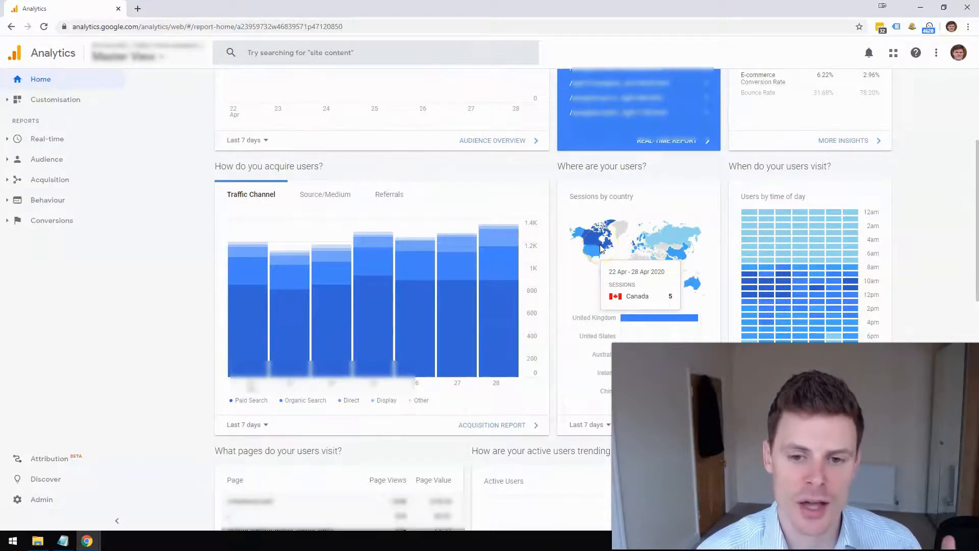
click(599, 261)
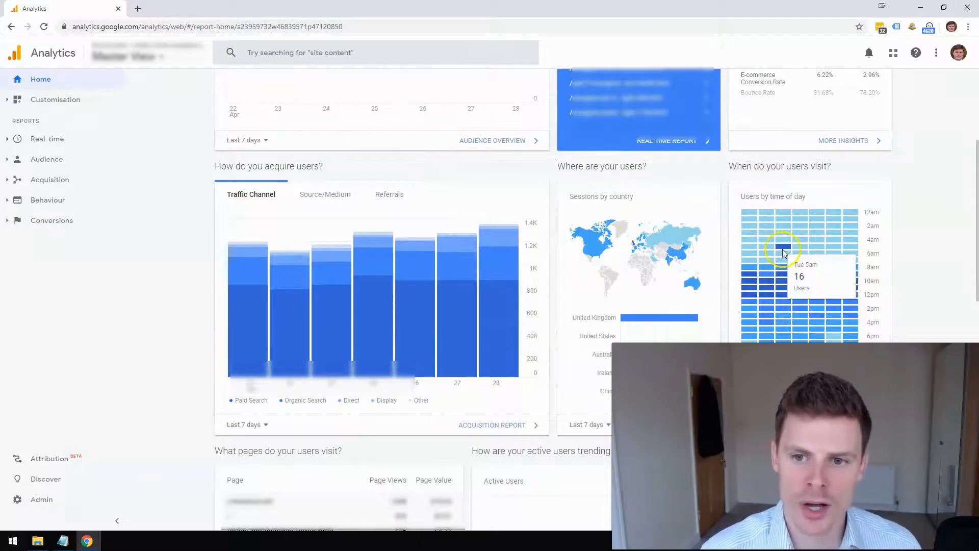
click(805, 299)
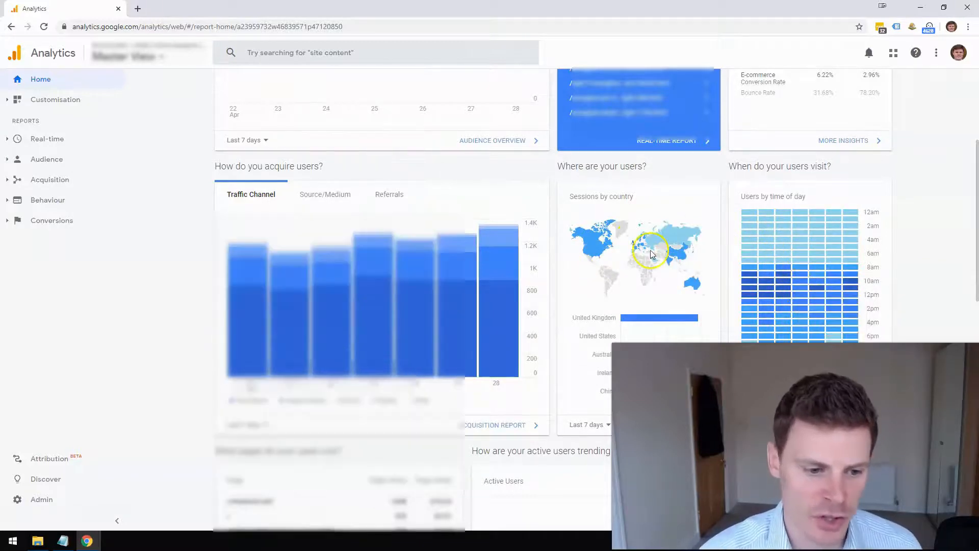
scroll(647, 252, down, 3)
scroll(650, 253, down, 2)
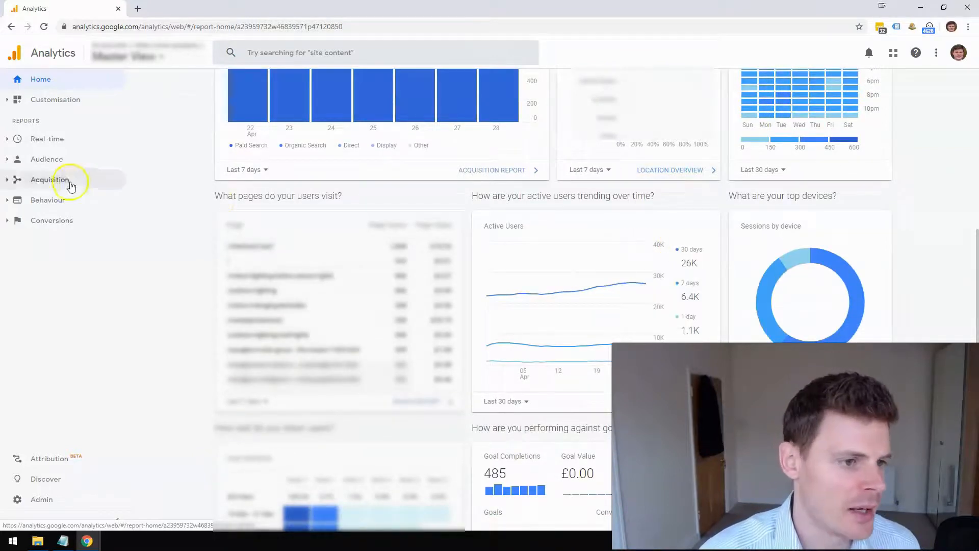
Open the Acquisition Overview report from the Acquisition sidebar group
click(9, 182)
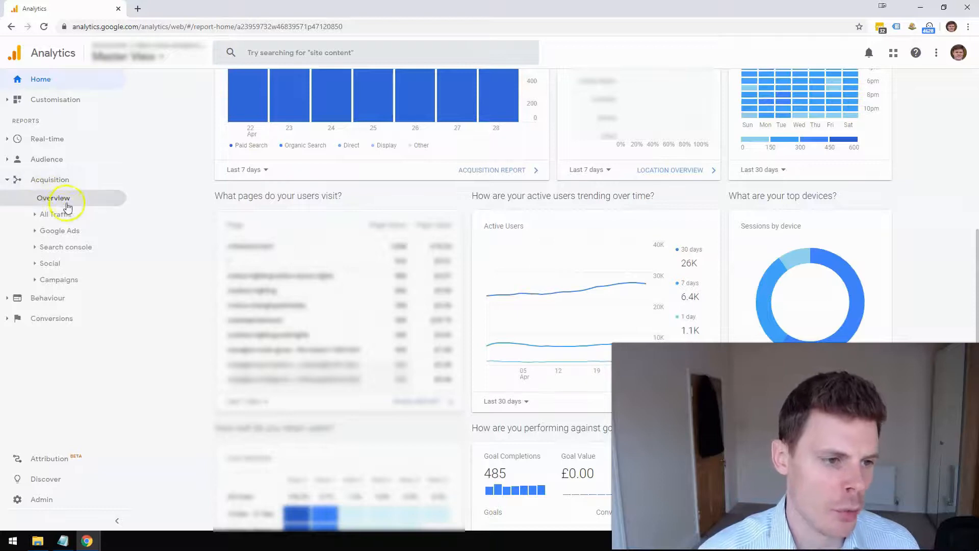
click(61, 218)
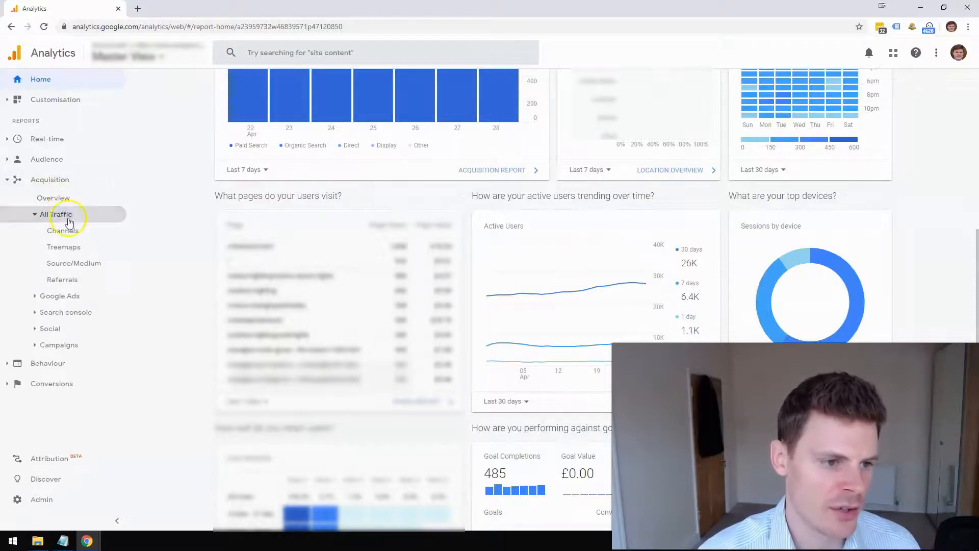
click(65, 200)
Scroll to the Acquisition Overview channel table, then expand the Behaviour report group
click(139, 236)
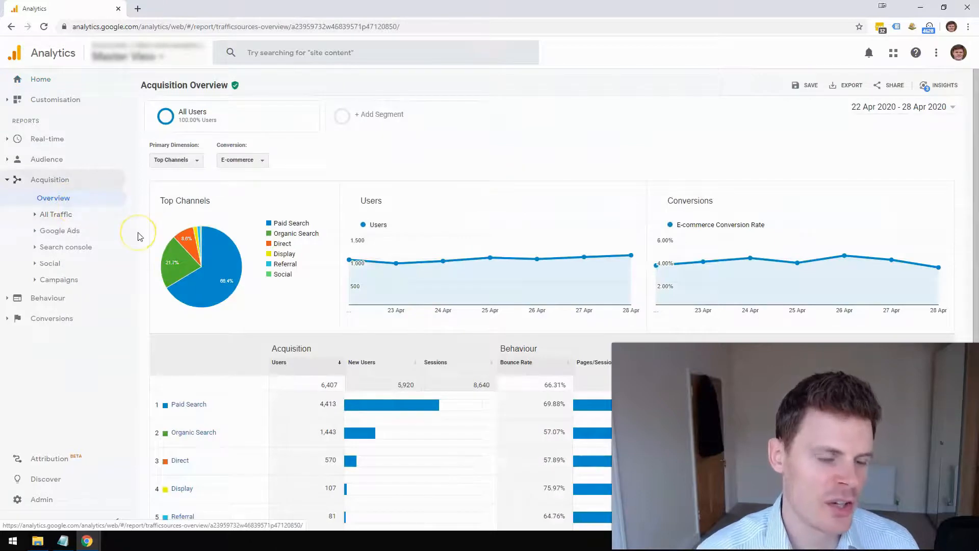
scroll(141, 240, down, 2)
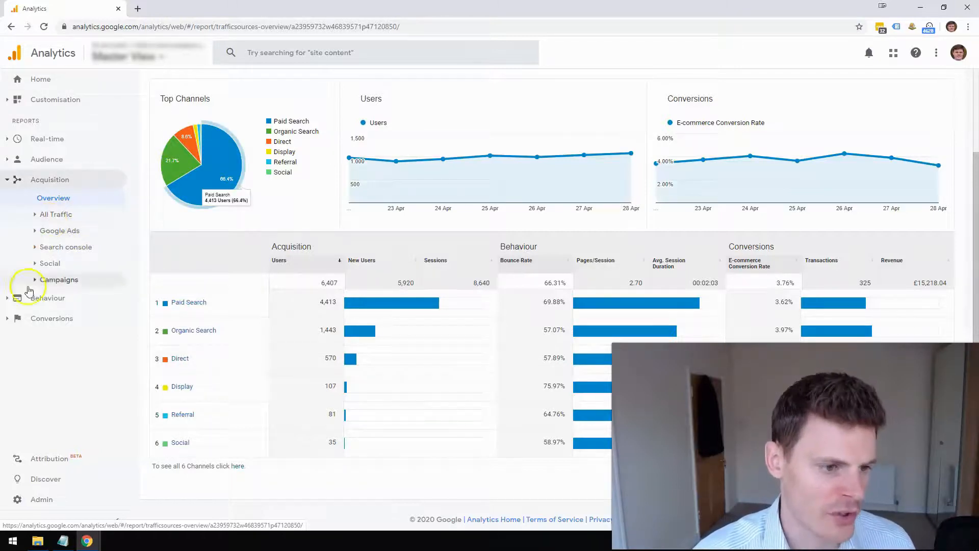
click(8, 302)
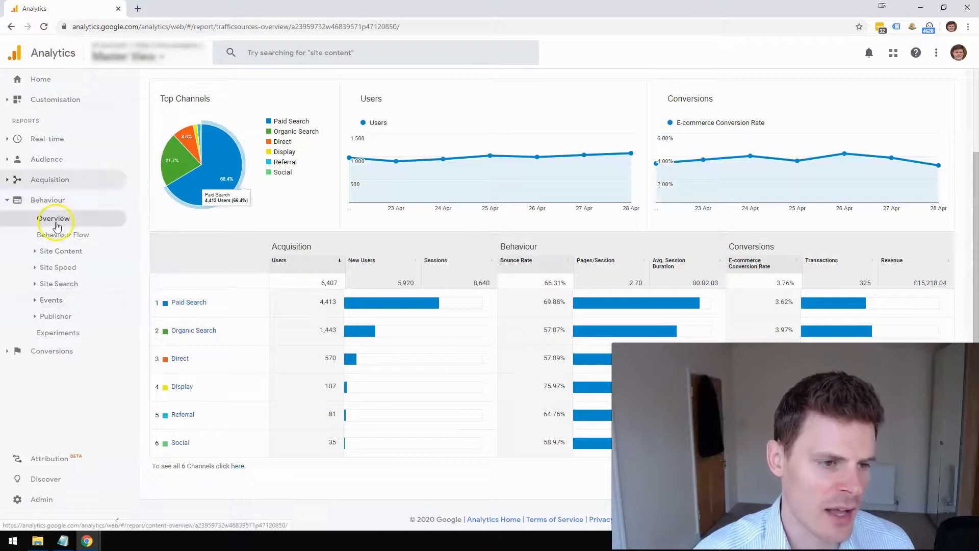
Open Behaviour > Site Content > All Pages and scroll through the page list
click(56, 221)
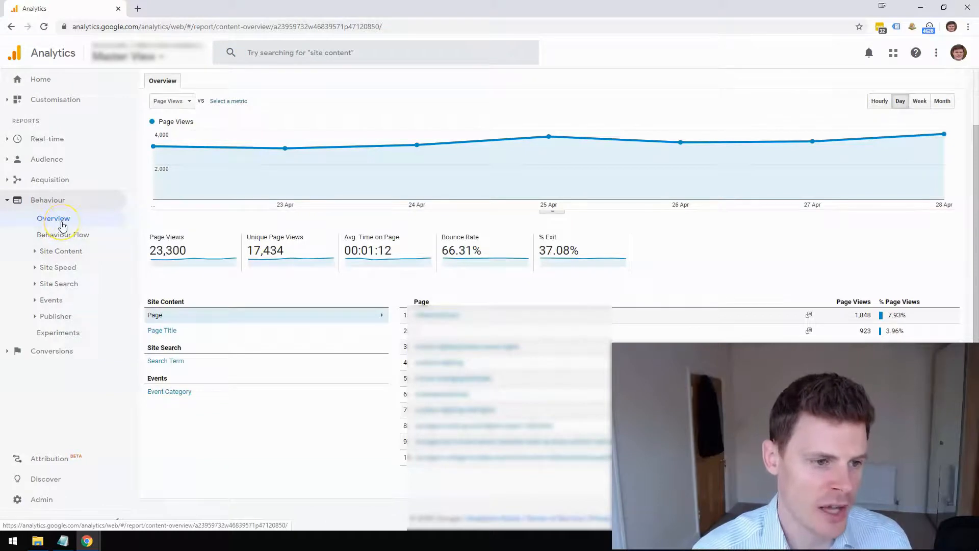
click(34, 252)
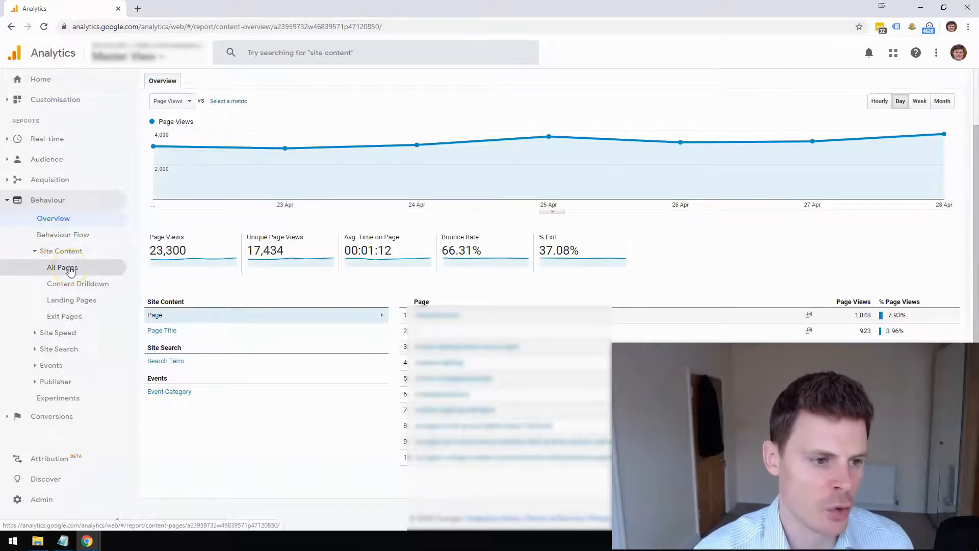
click(70, 271)
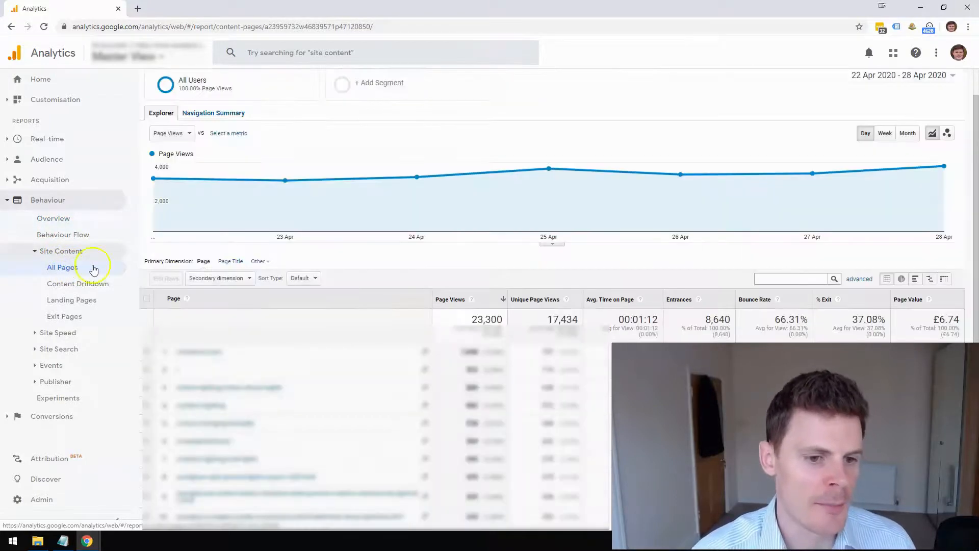
click(329, 262)
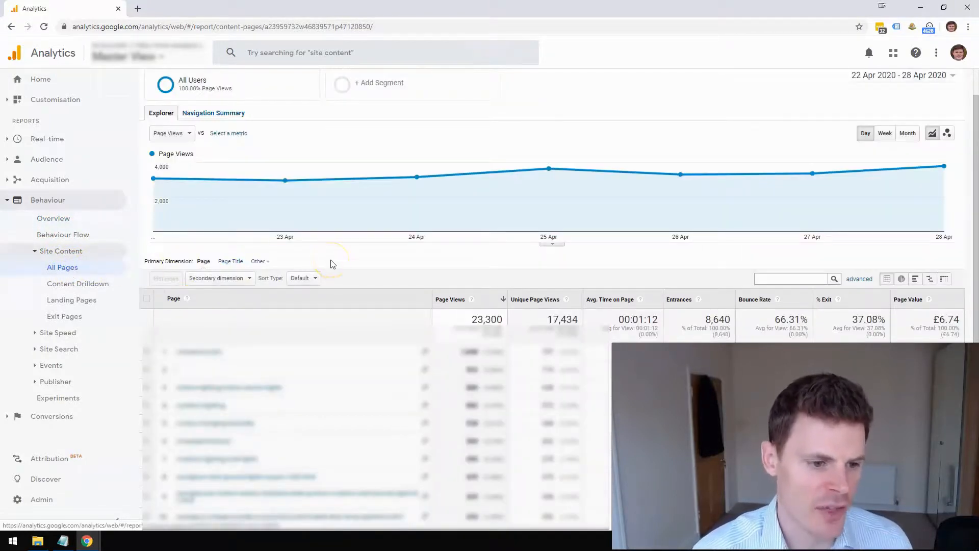
scroll(331, 264, down, 1)
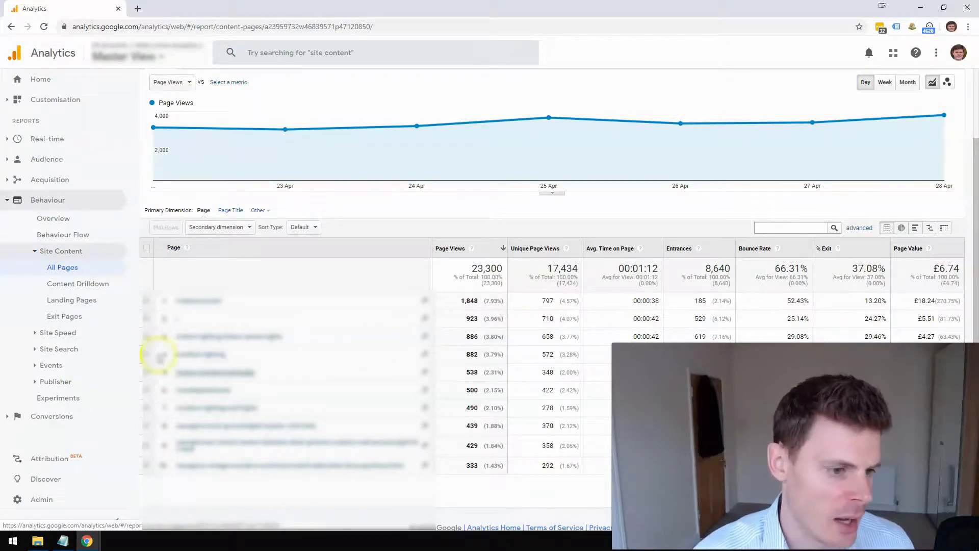
Open Behaviour > Site Speed > Overview
click(35, 335)
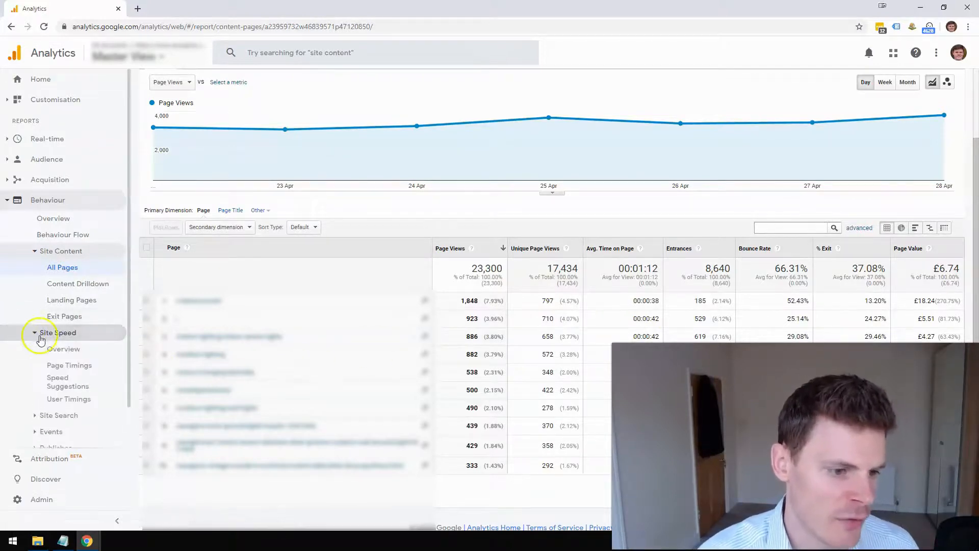
click(66, 351)
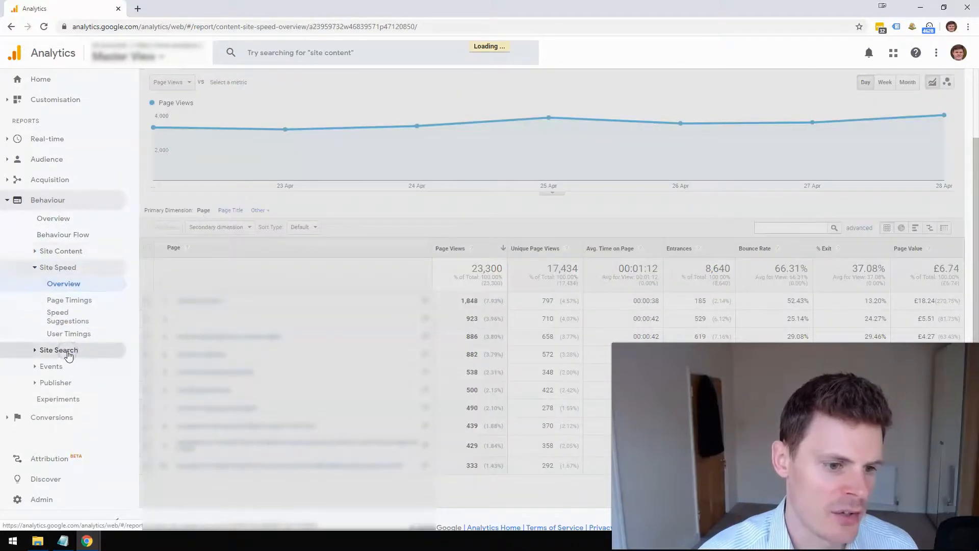